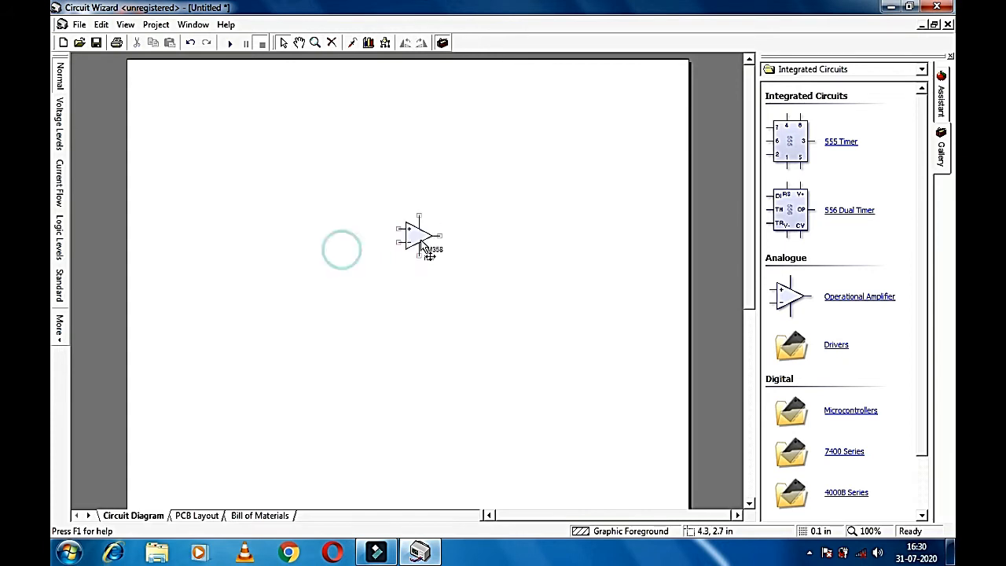
Step: Add a second op-amp, IC2, captioned LM358 and move it further left
left_click(436, 284)
left_click_drag(857, 305, 534, 275)
double_click(535, 274)
right_click(534, 273)
left_click(505, 274)
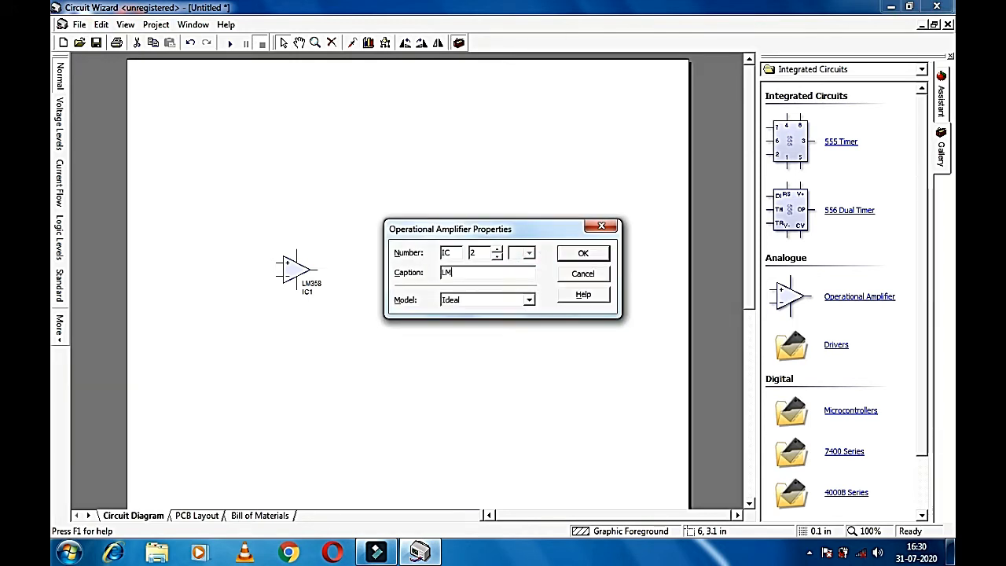
left_click(596, 253)
left_click_drag(535, 274, 481, 274)
left_click(582, 212)
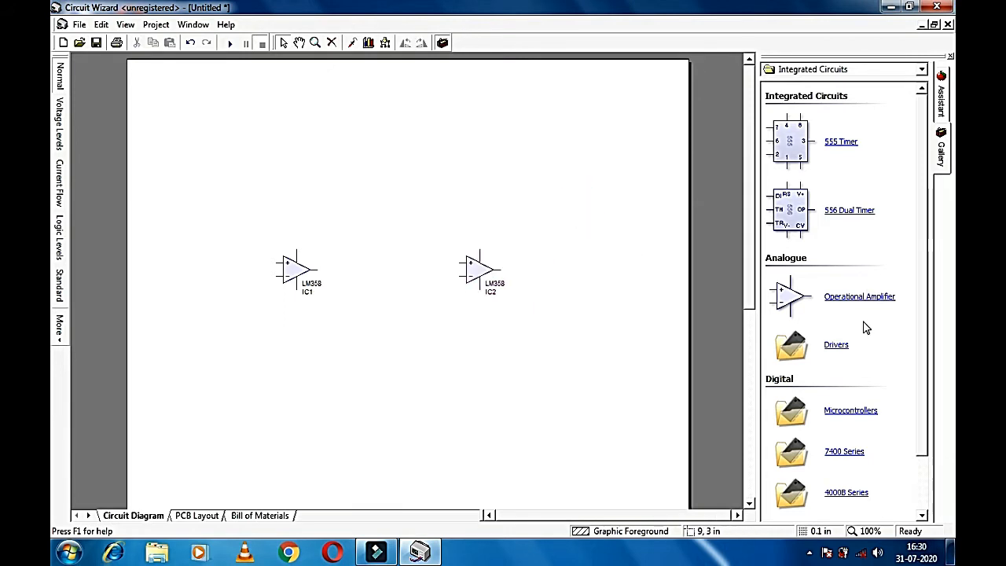
Step: Place resistor R1 above IC1 with a value of 10K
scroll(891, 377, "down", 1)
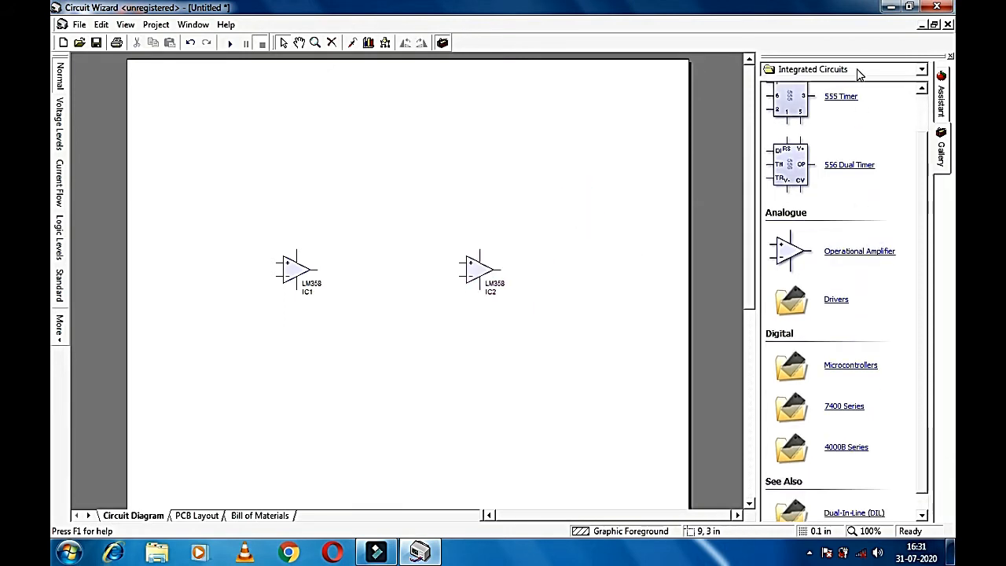
left_click(921, 69)
left_click(827, 85)
left_click_drag(836, 134, 222, 153)
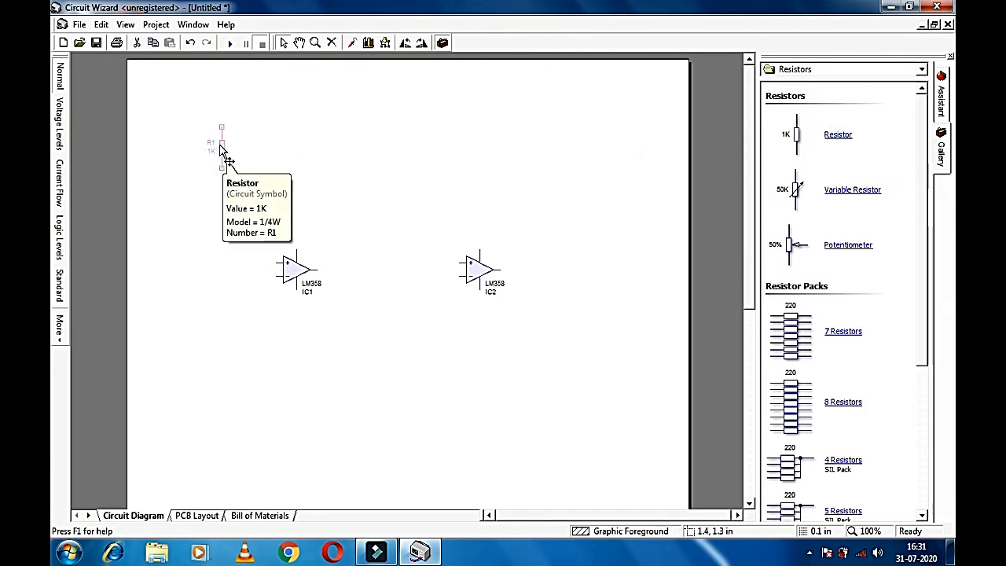
left_click_drag(222, 149, 176, 170)
double_click(186, 172)
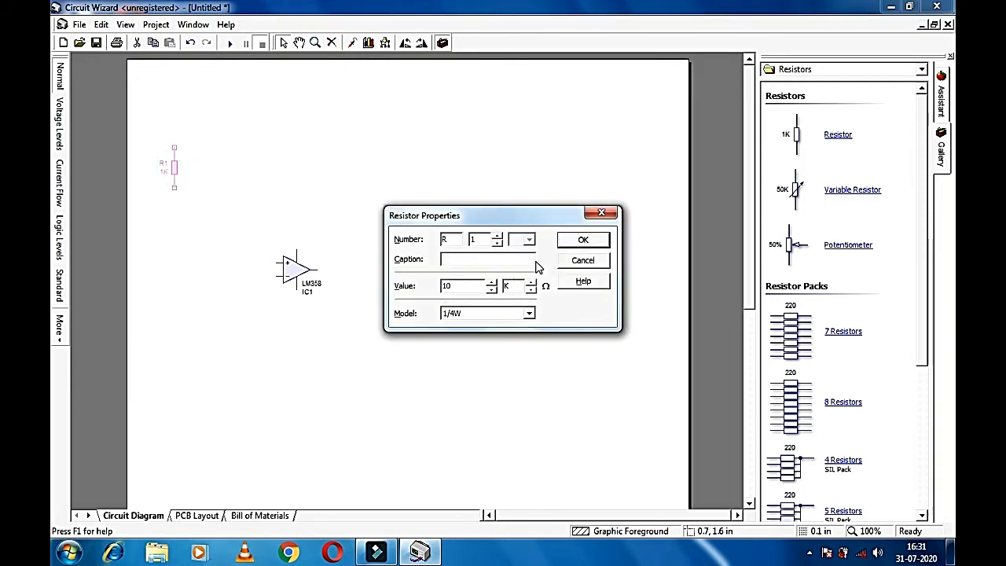
left_click(583, 242)
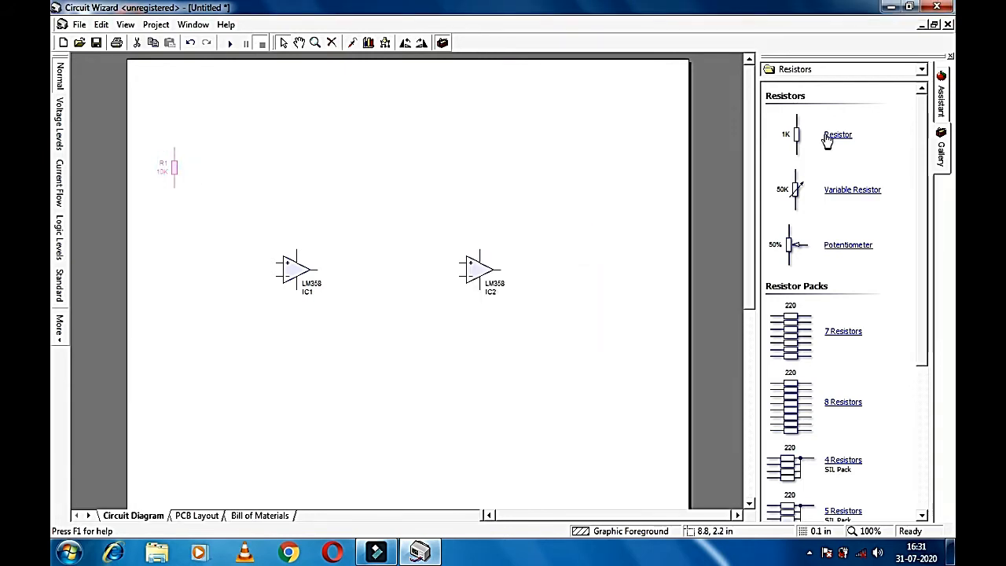
Step: Add a second 10K resistor, R2, to the right of R1
left_click_drag(824, 135, 253, 172)
left_click(254, 167)
double_click(256, 170)
left_click(449, 286)
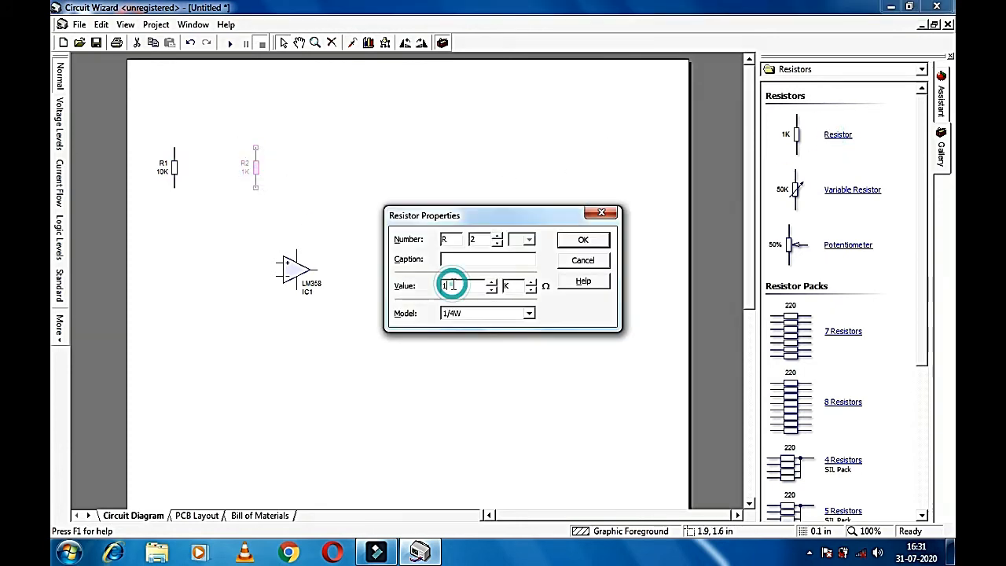
type("0")
left_click(582, 240)
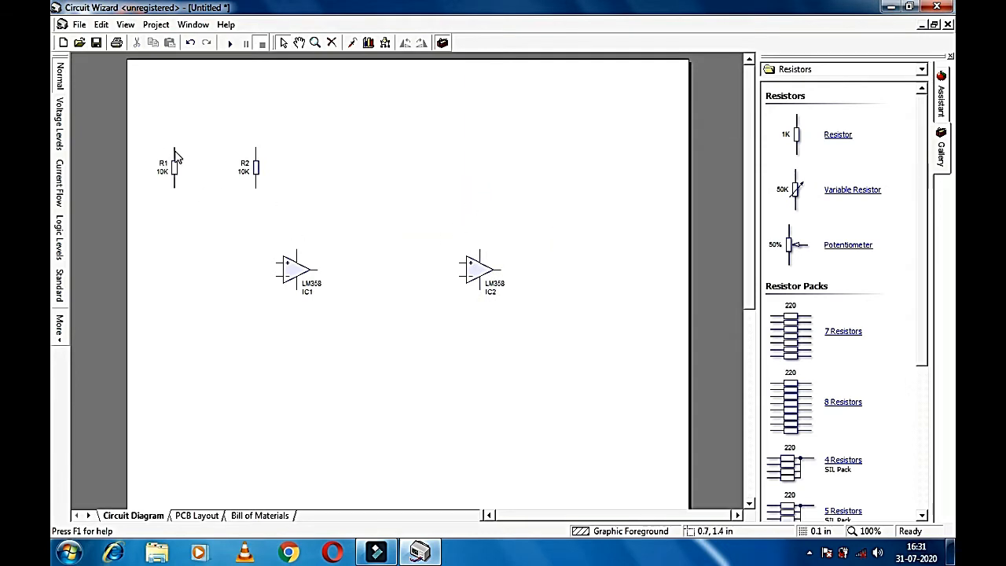
Step: Wire R1's and R2's top pins together and down to IC1's pin 7
left_click_drag(176, 146, 256, 148)
left_click(255, 148)
left_click(297, 148)
left_click(299, 249)
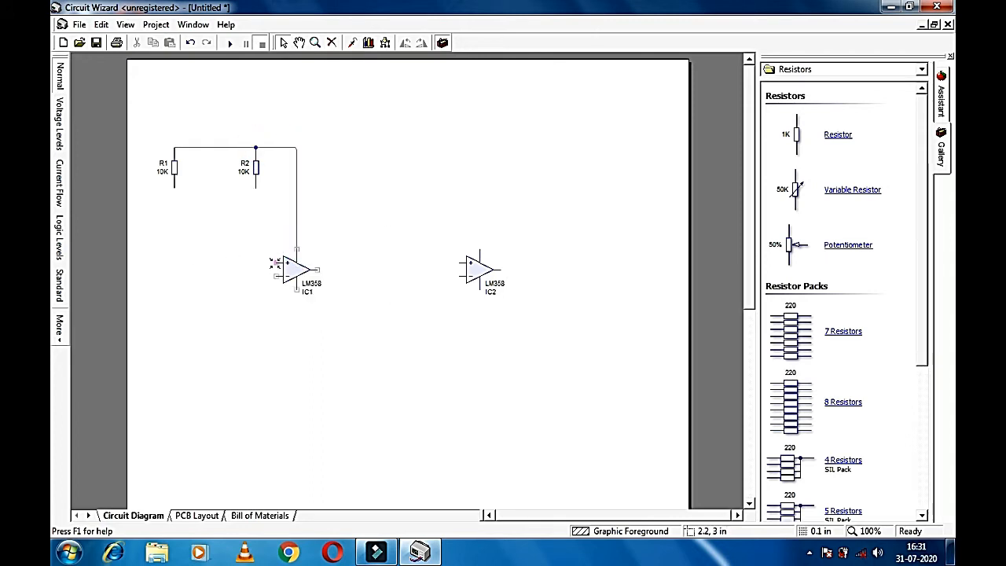
Step: Place resistor R3 horizontally left of IC1, level with its + input
left_click_drag(833, 137, 215, 262)
key("ctrl+r")
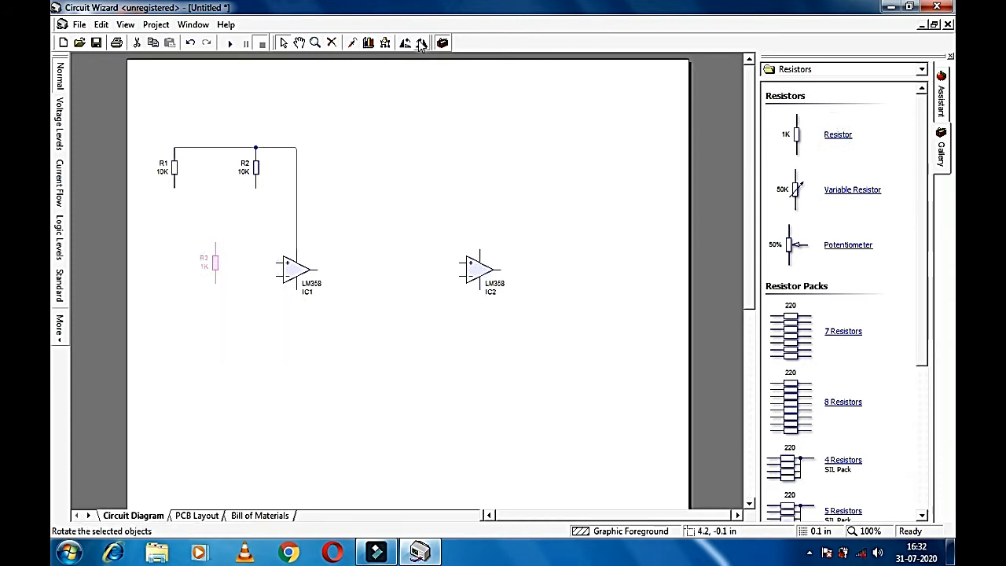
left_click_drag(214, 268, 277, 263)
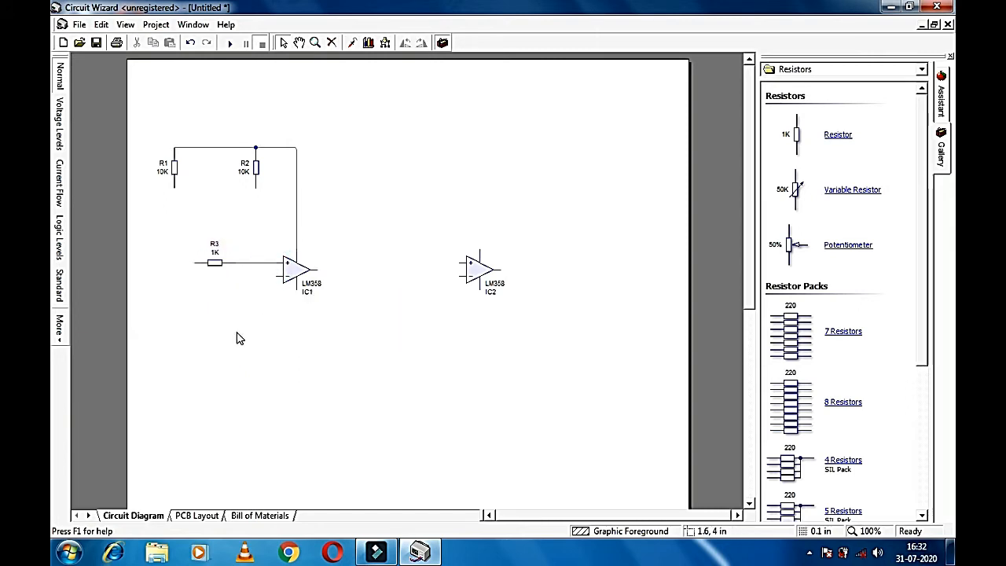
Step: Drag an extra resistor onto the diagram, then abandon it and reopen the part categories
left_click(815, 69)
left_click(563, 156)
left_click_drag(836, 138, 543, 150)
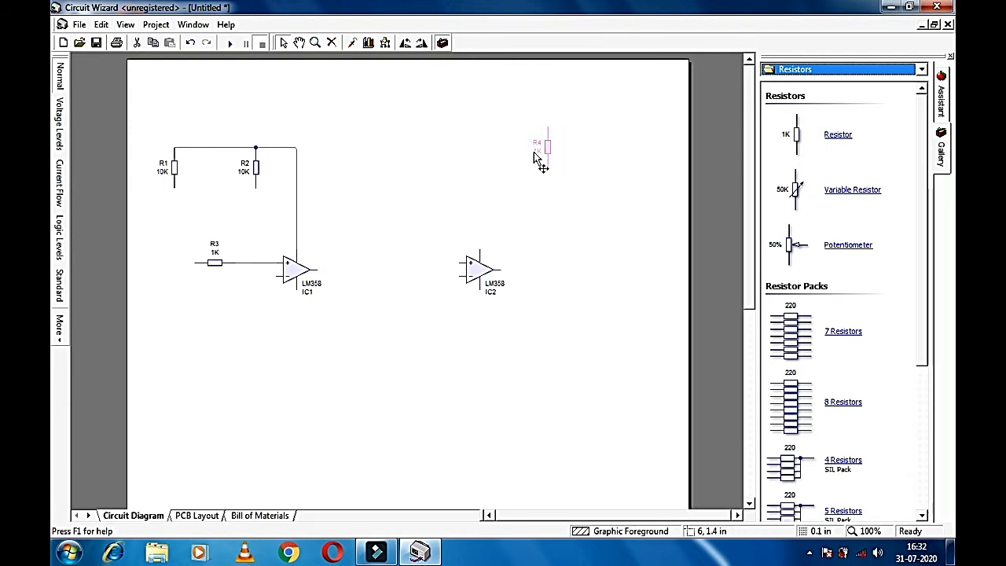
left_click(850, 70)
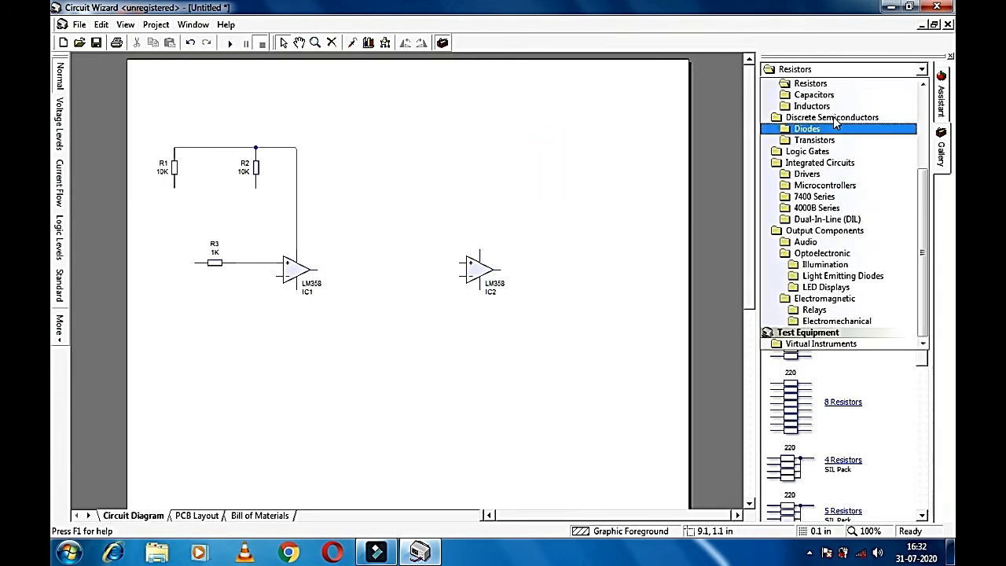
Step: Place capacitor C1 horizontally left of R3, joined to R3's left pin
left_click(826, 95)
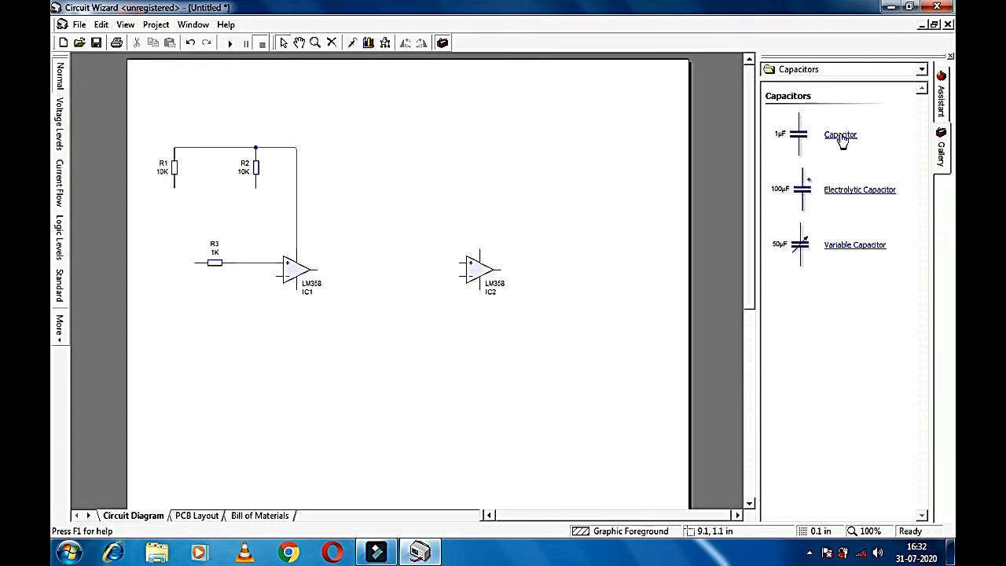
left_click_drag(842, 138, 200, 265)
left_click(405, 43)
left_click(191, 277)
left_click(172, 265)
left_click(185, 272)
left_click_drag(188, 263, 189, 263)
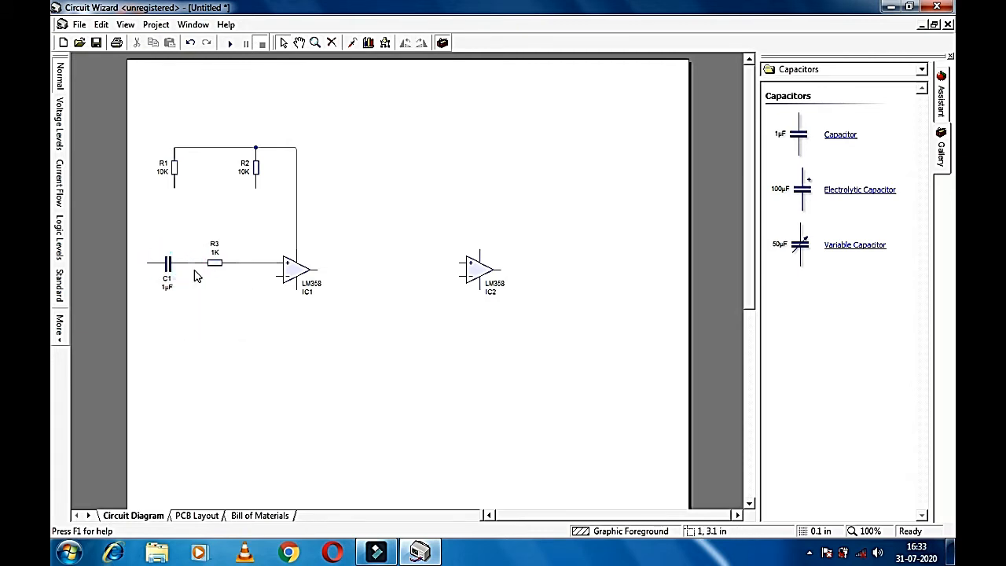
Step: Shift R1 further left and level the top wire between R1 and R2
left_click_drag(174, 168, 154, 178)
left_click_drag(188, 141, 189, 148)
left_click(197, 171)
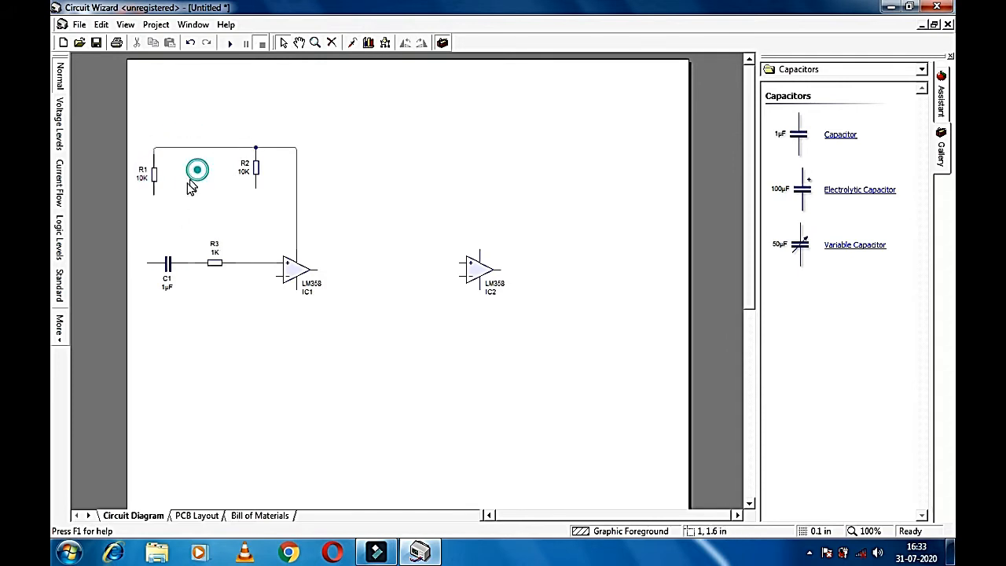
left_click(151, 179)
left_click_drag(147, 174, 147, 174)
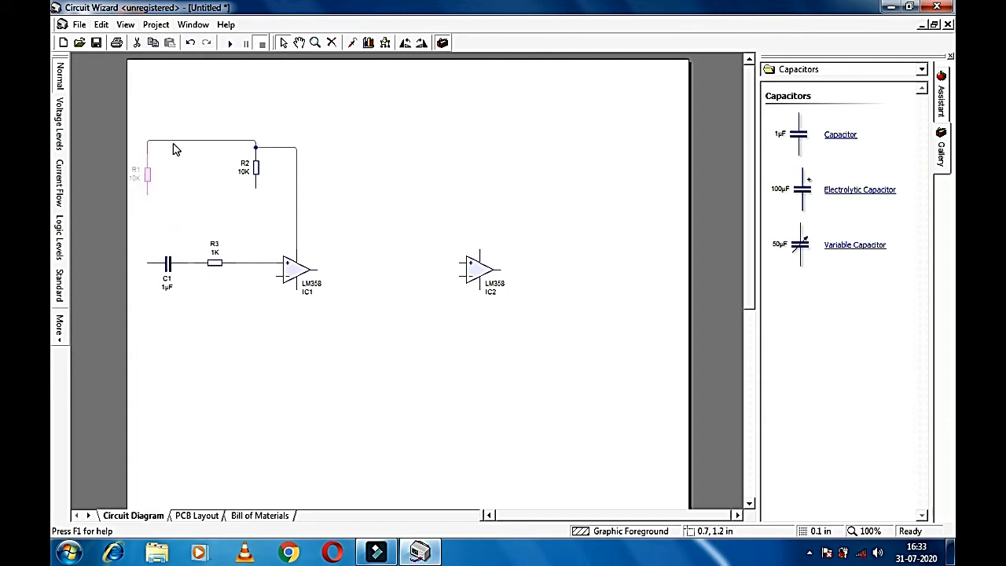
left_click(171, 142)
left_click_drag(178, 141, 178, 148)
left_click(180, 173)
Step: Wire R1 down to C1's left lead and R2 down to IC1's input, then edit C1's value
left_click_drag(149, 193, 147, 261)
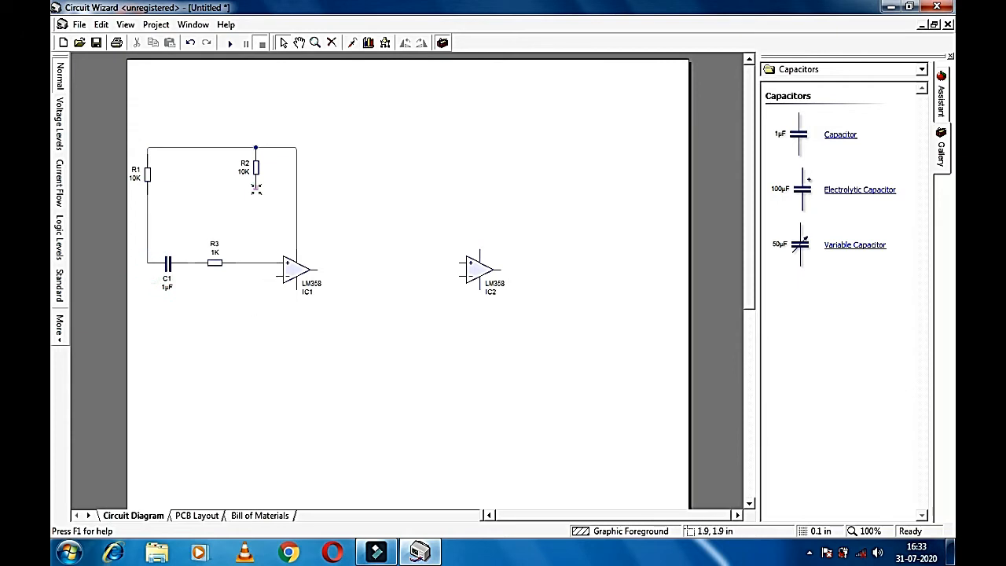
left_click_drag(256, 188, 276, 277)
double_click(168, 266)
left_click(468, 287)
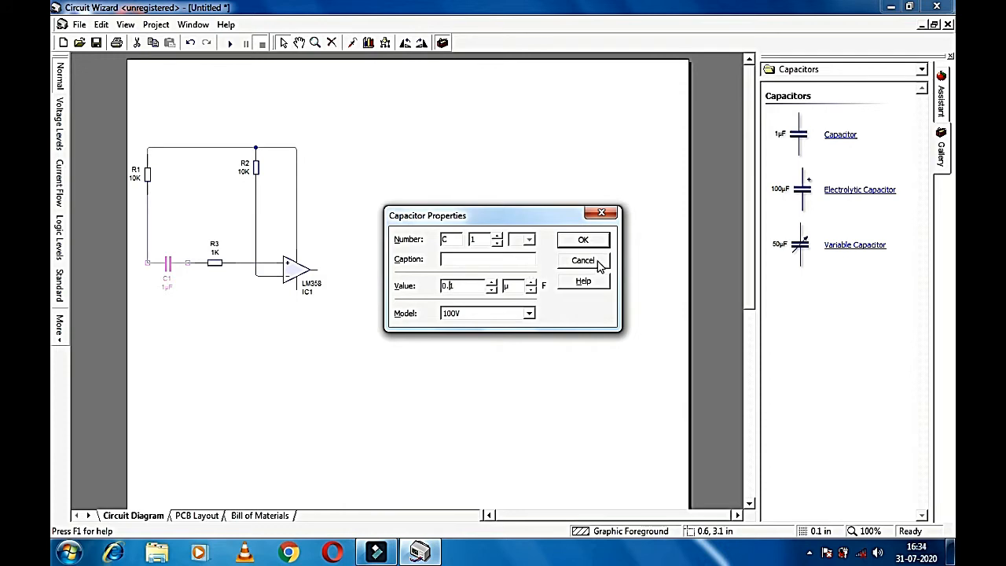
Step: Confirm C1 at 0.1µF, then add horizontal 4.7µF capacitor C2 at IC1's output
left_click(582, 240)
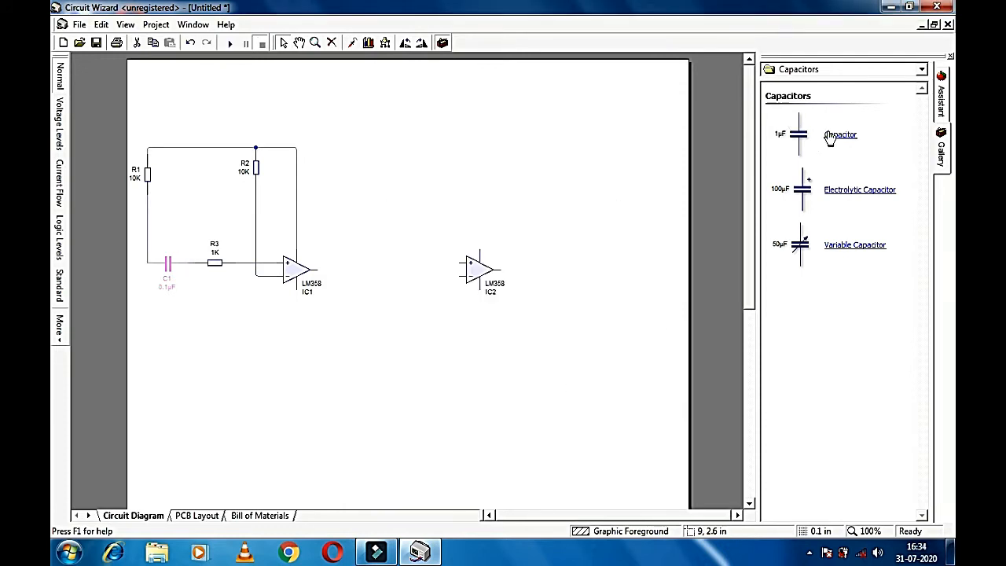
left_click_drag(839, 193, 363, 277)
left_click(395, 307)
left_click(358, 272)
left_click(407, 41)
left_click(431, 343)
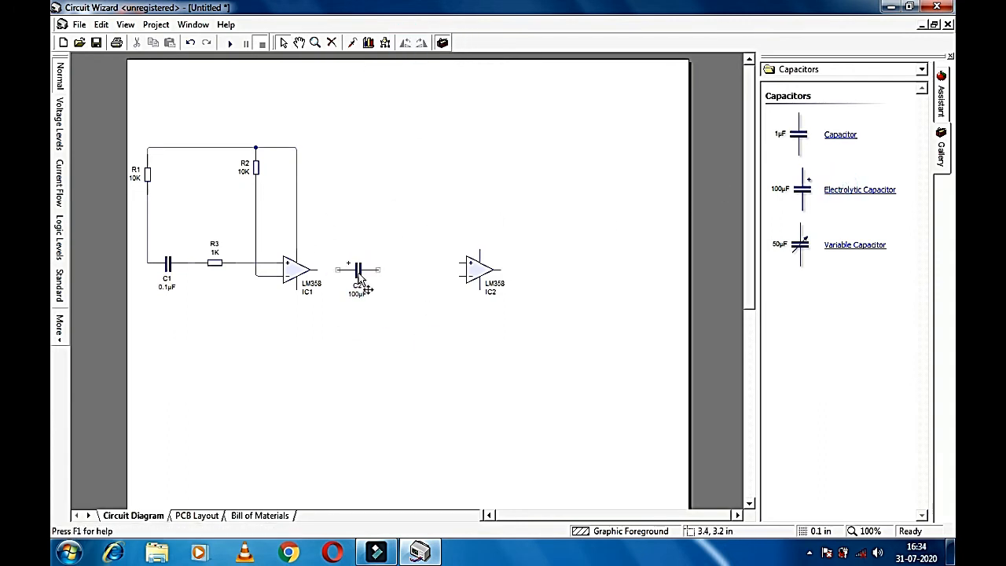
double_click(359, 280)
type("1")
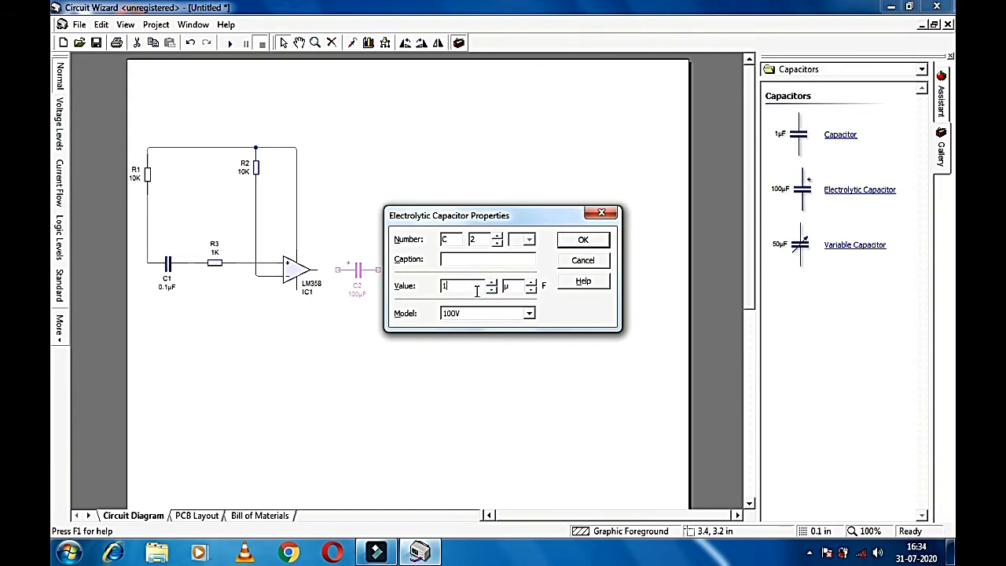
type(".7")
left_click(584, 240)
left_click(478, 341)
mouse_move(361, 275)
left_mouse_down()
mouse_move(381, 262)
mouse_move(368, 273)
left_mouse_up()
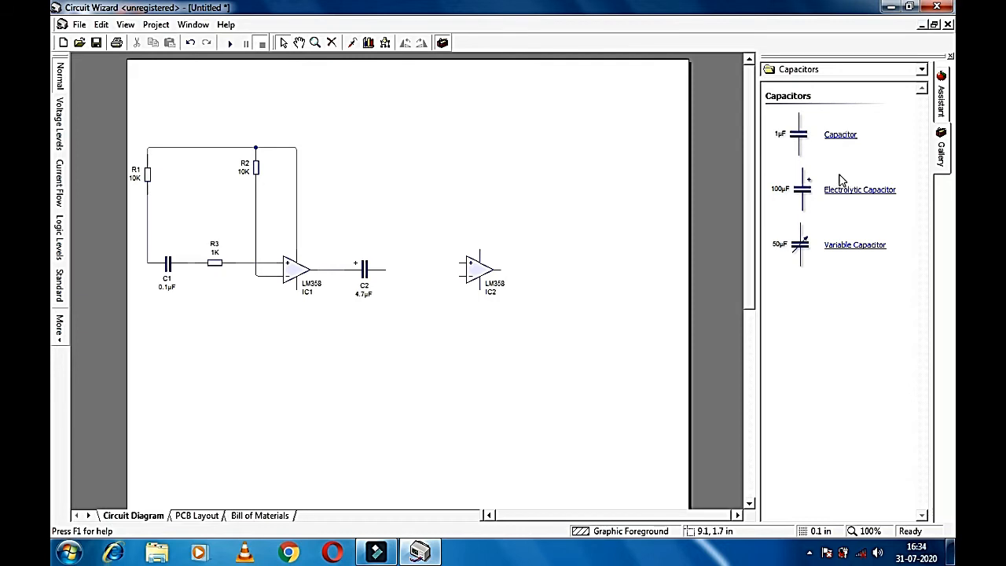
Step: Add variable capacitor C3 horizontally above IC1's output
left_click_drag(842, 250, 334, 228)
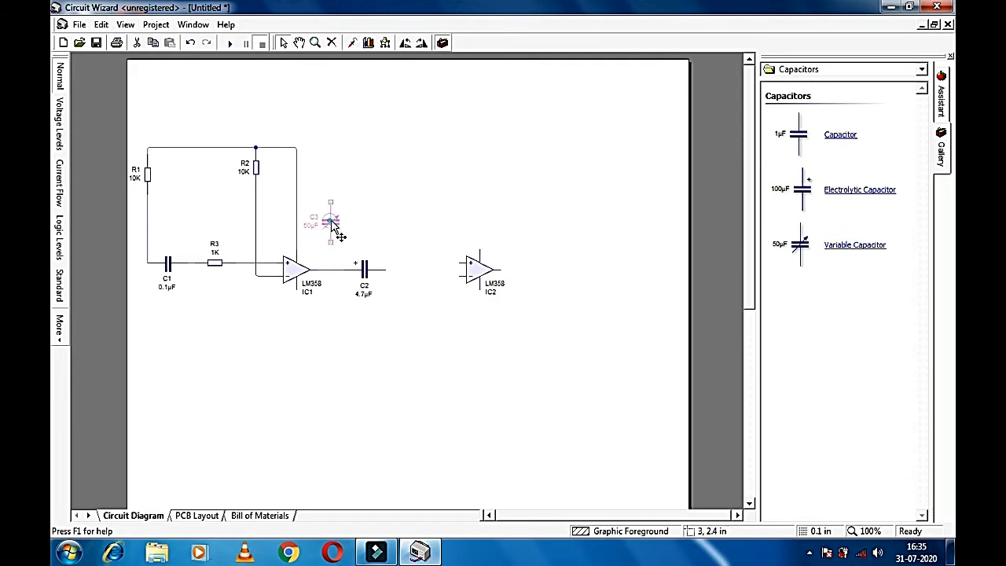
left_click(403, 42)
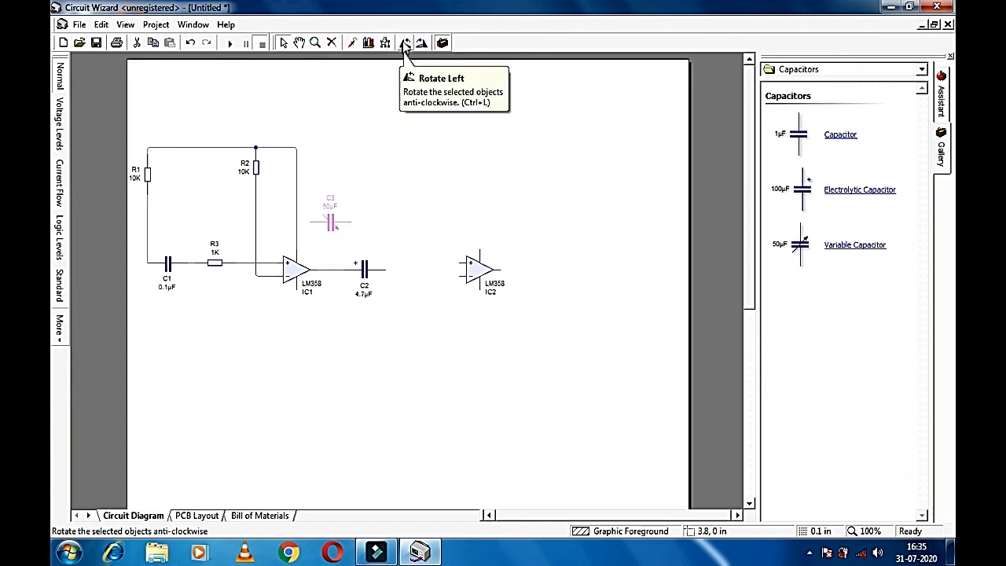
left_click_drag(333, 222, 330, 222)
left_click(359, 212)
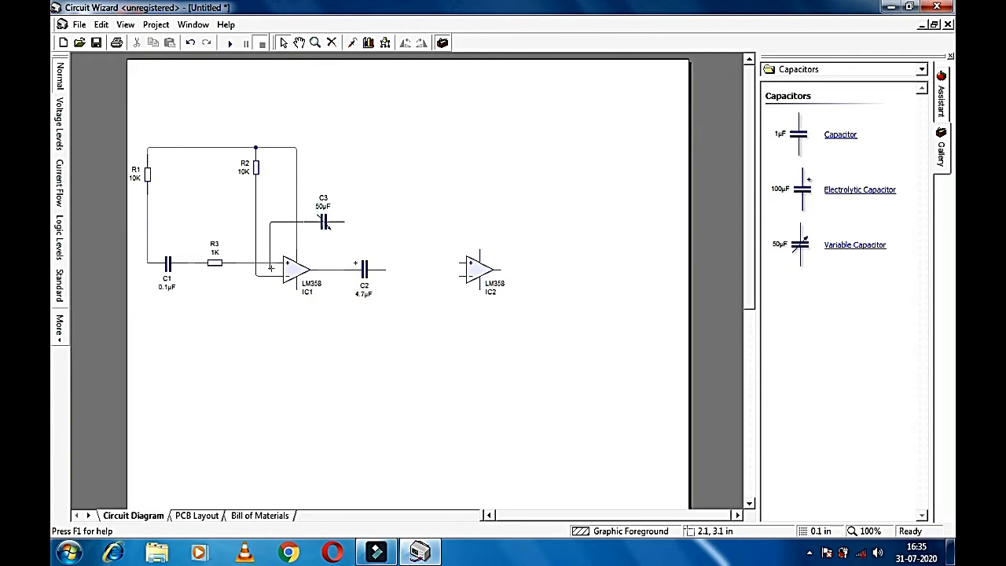
Step: Wire C3's left terminal to IC1's input and its right terminal to C2's + pin
left_click_drag(272, 276, 276, 276)
key("ctrl+z")
mouse_move(304, 222)
left_mouse_down()
mouse_move(250, 222)
mouse_move(268, 221)
left_mouse_up()
left_click_drag(275, 242, 276, 262)
left_click_drag(343, 222, 343, 270)
Step: Place a 1K resistor, R4, below IC1's input
left_click(832, 72)
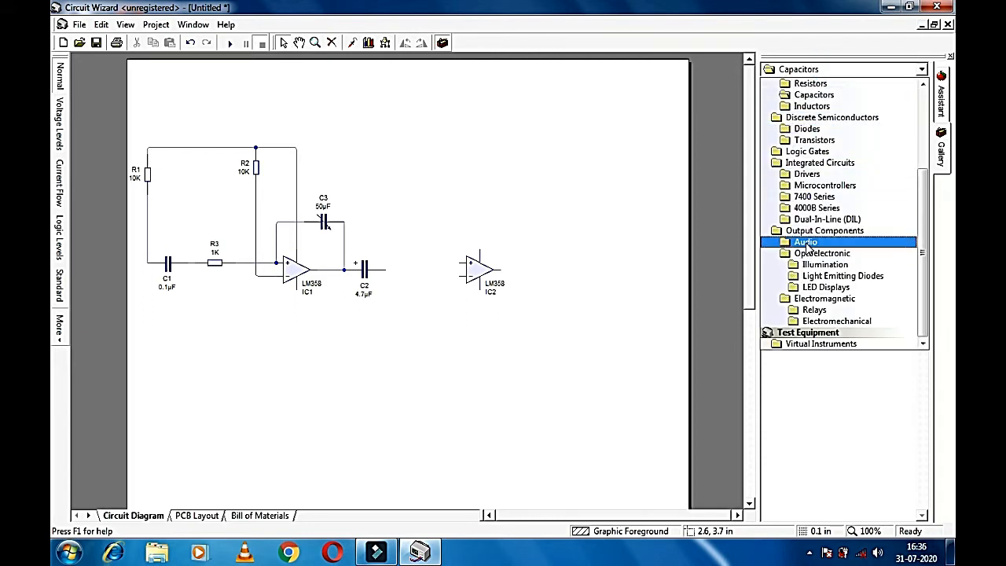
left_click(811, 84)
left_click_drag(827, 135, 255, 275)
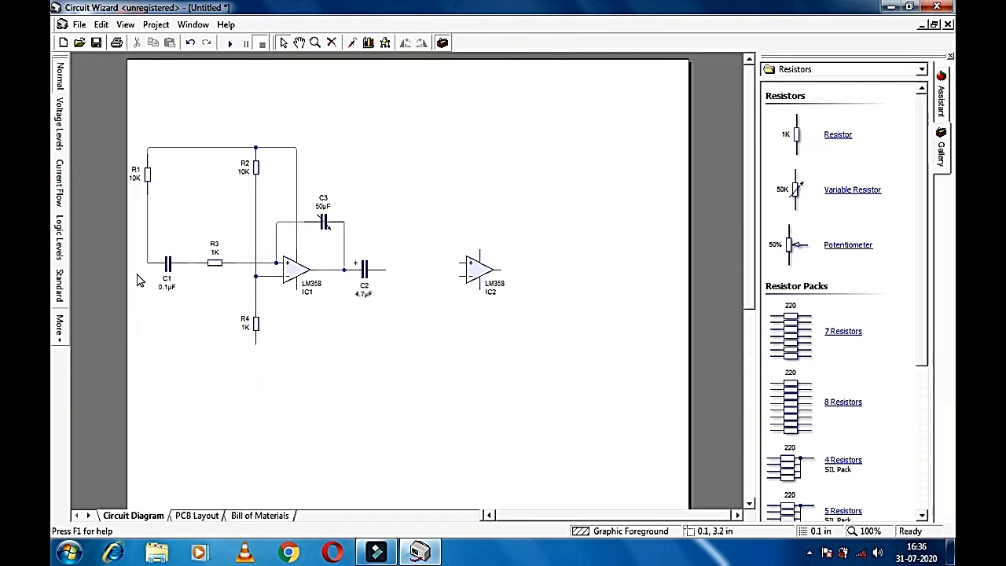
Step: Wire a bottom rail linking C1, R4, IC1's lower pin and C2, then place resistor R5
left_click_drag(148, 263, 256, 343)
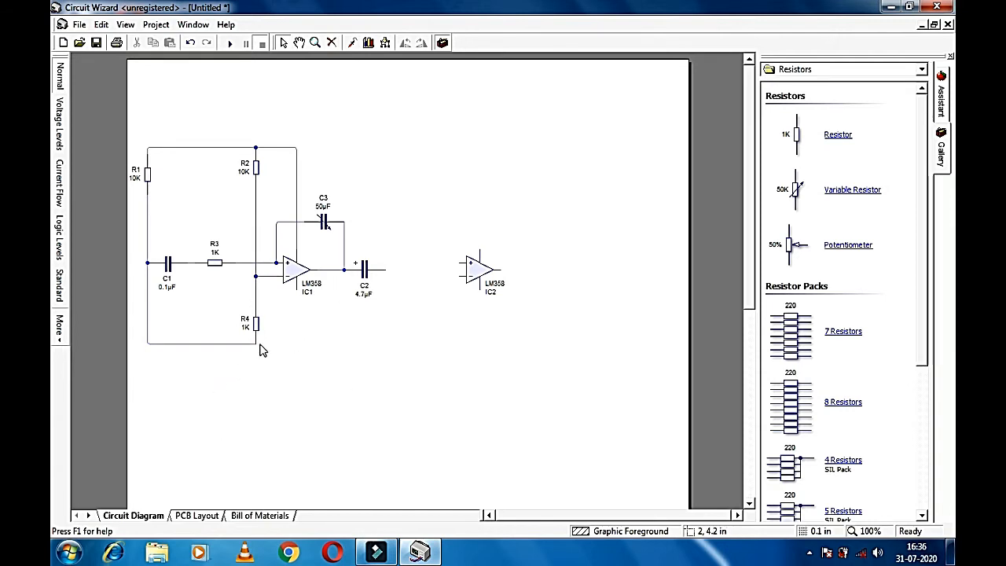
left_click_drag(255, 344, 290, 343)
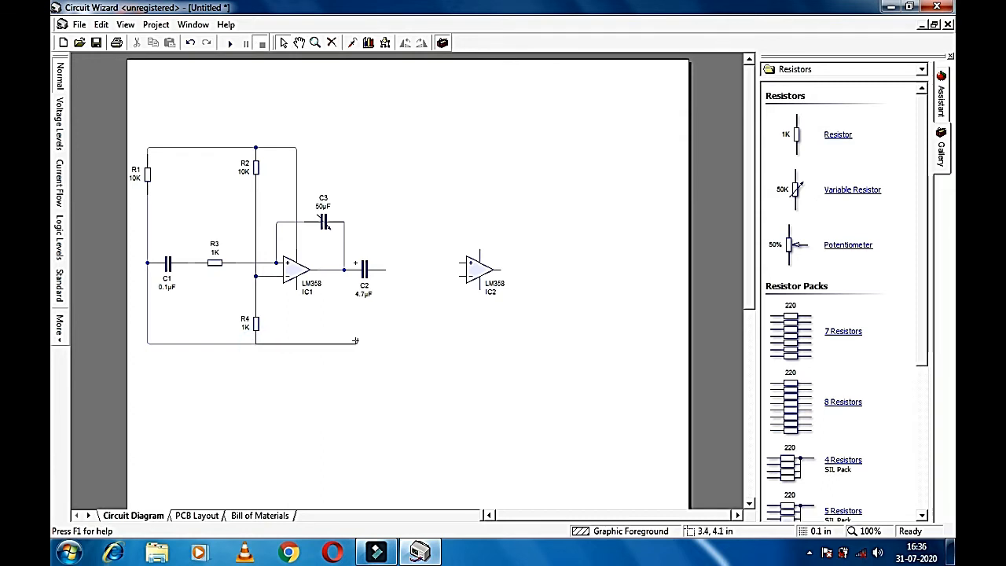
left_click_drag(389, 283, 385, 269)
left_click_drag(297, 283, 297, 343)
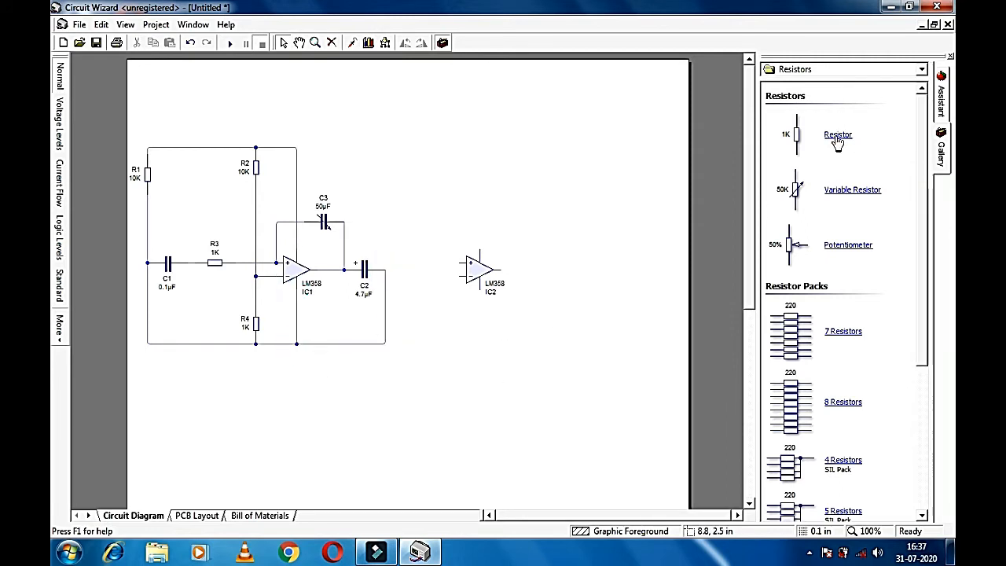
left_click_drag(832, 138, 637, 174)
Step: Place resistors R6 and R7, move IC2 between them and set R7 under its inverting input
left_click_drag(481, 182, 482, 183)
left_click_drag(838, 134, 476, 330)
left_click(562, 316)
left_click(481, 272)
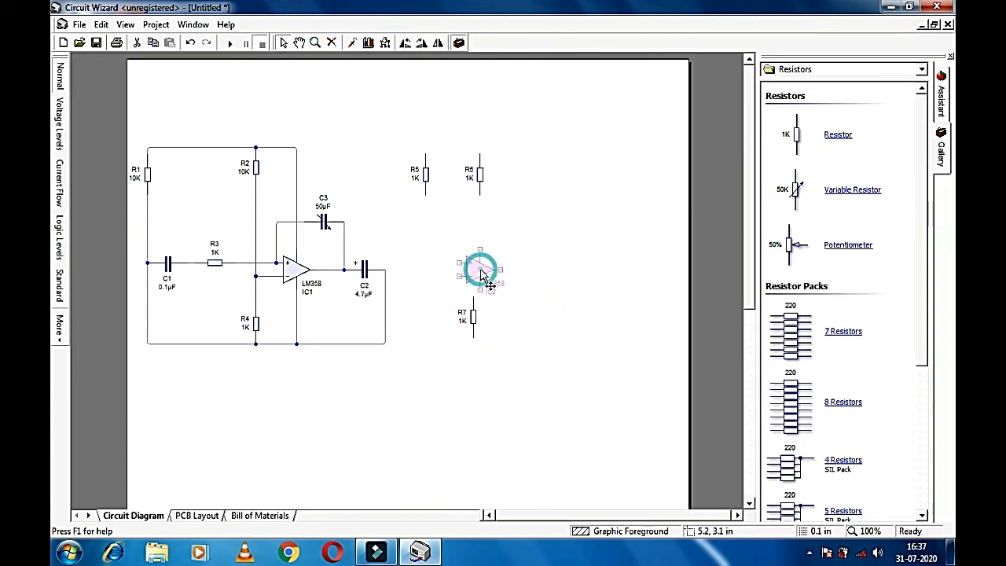
left_click_drag(481, 271, 530, 265)
left_click(561, 312)
left_click_drag(475, 316, 494, 304)
Step: Wire IC2's inverting input between R6 and R7, and draw a wire from R5's lower pin
left_click_drag(501, 270, 493, 296)
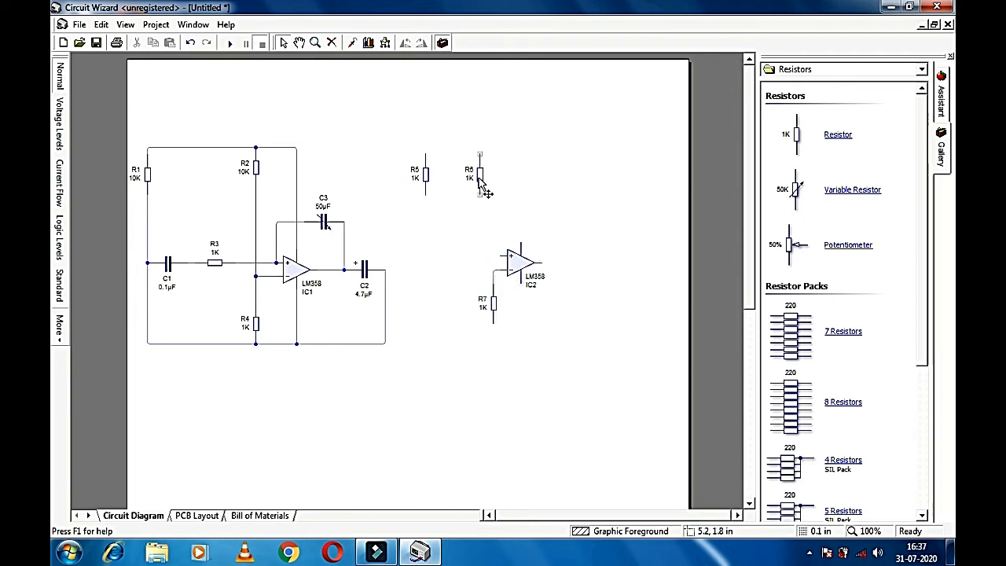
mouse_move(483, 182)
left_mouse_down()
mouse_move(494, 269)
mouse_move(492, 177)
mouse_move(496, 185)
left_mouse_up()
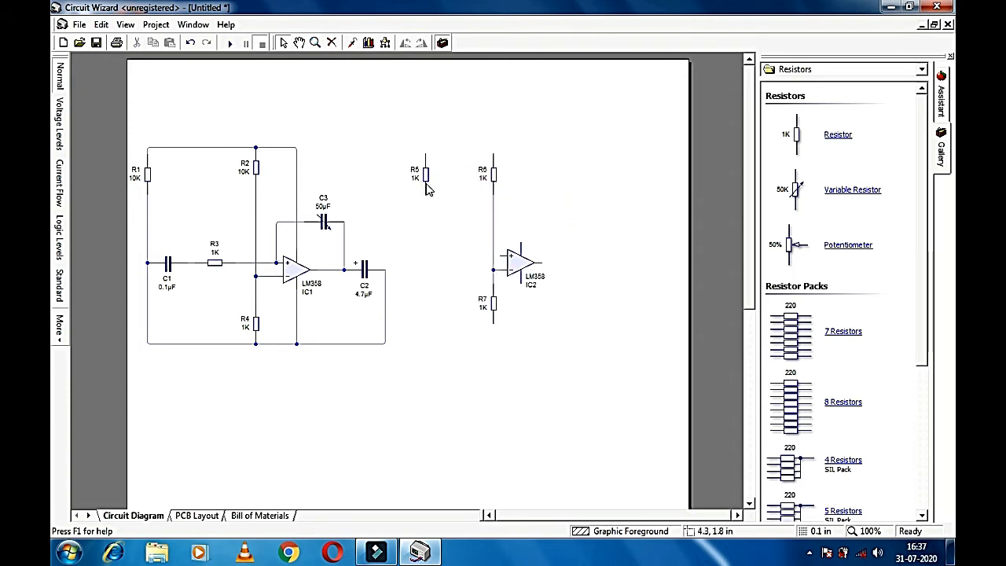
left_click_drag(426, 192, 429, 295)
left_click_drag(428, 343, 429, 345)
mouse_move(426, 194)
left_mouse_down()
mouse_move(436, 338)
mouse_move(494, 344)
mouse_move(441, 173)
left_mouse_up()
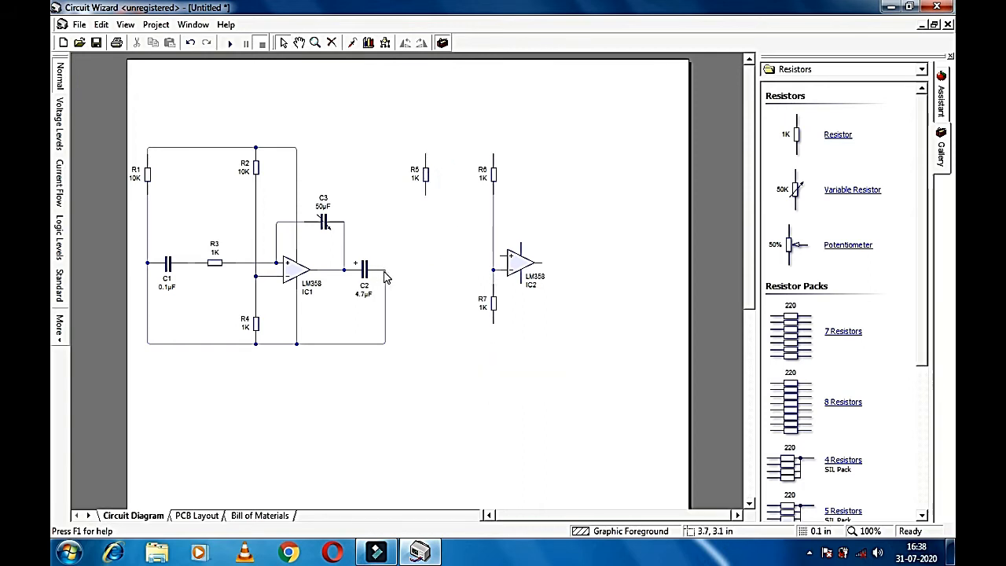
Step: Add a 0.1µF capacitor, C4, lying horizontally left of IC2
left_click(832, 70)
left_click(818, 95)
left_click_drag(835, 138, 448, 276)
double_click(405, 45)
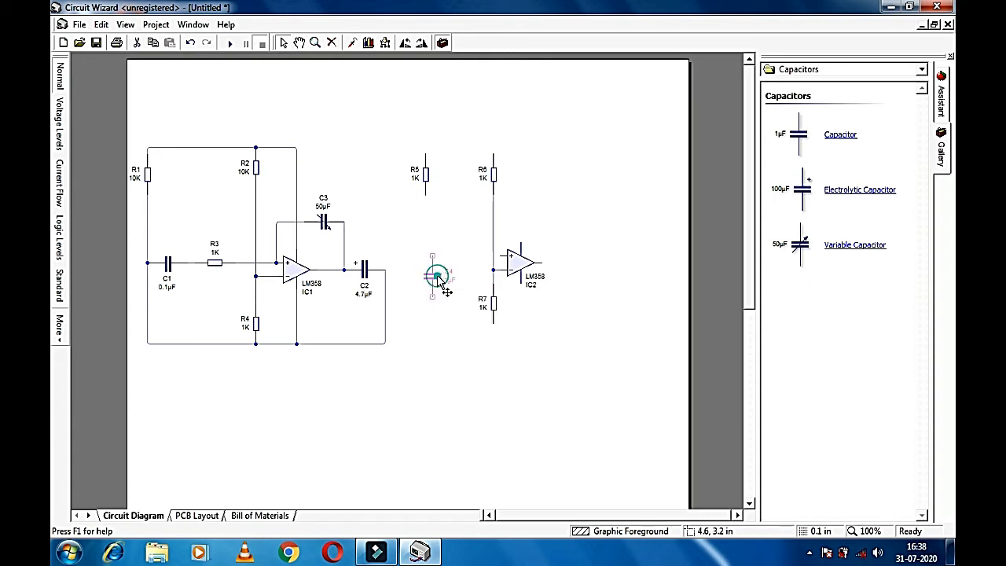
double_click(440, 281)
key("BackSpace")
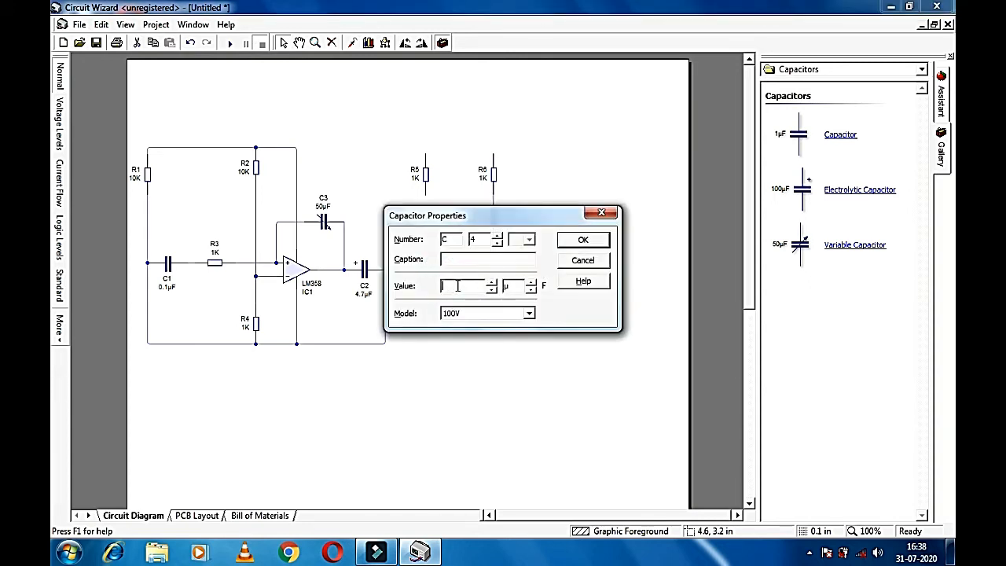
left_click(584, 240)
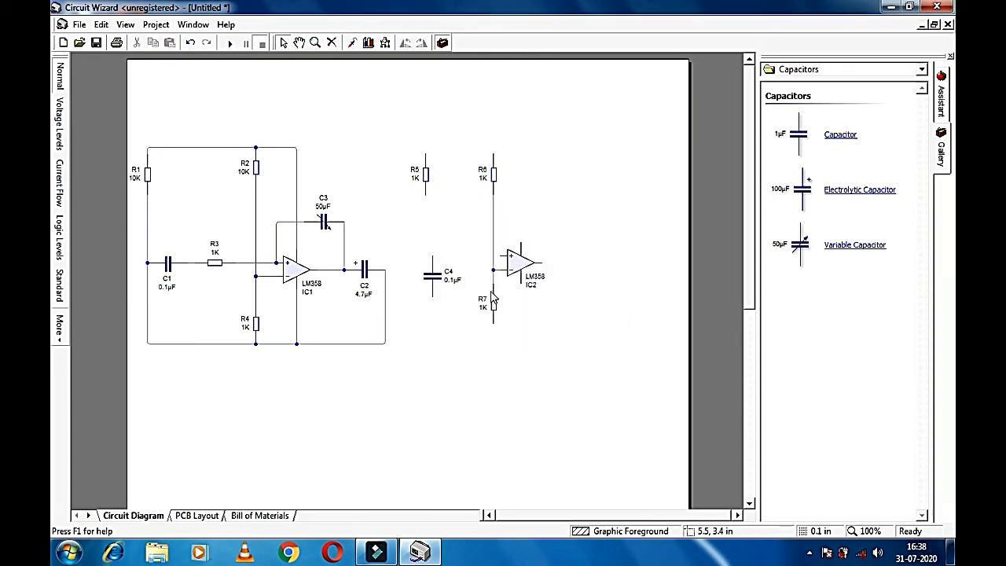
left_click(442, 276)
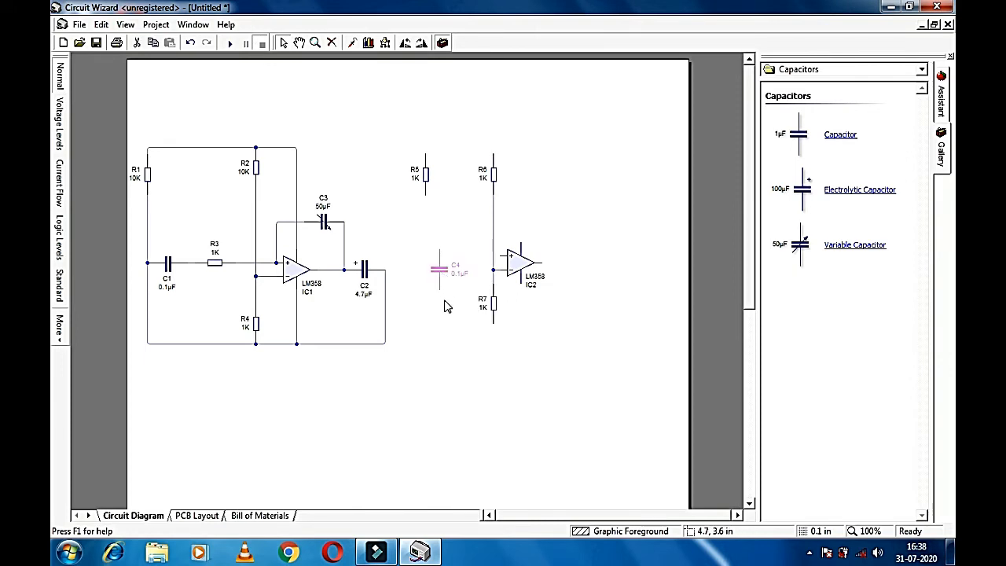
left_click(421, 43)
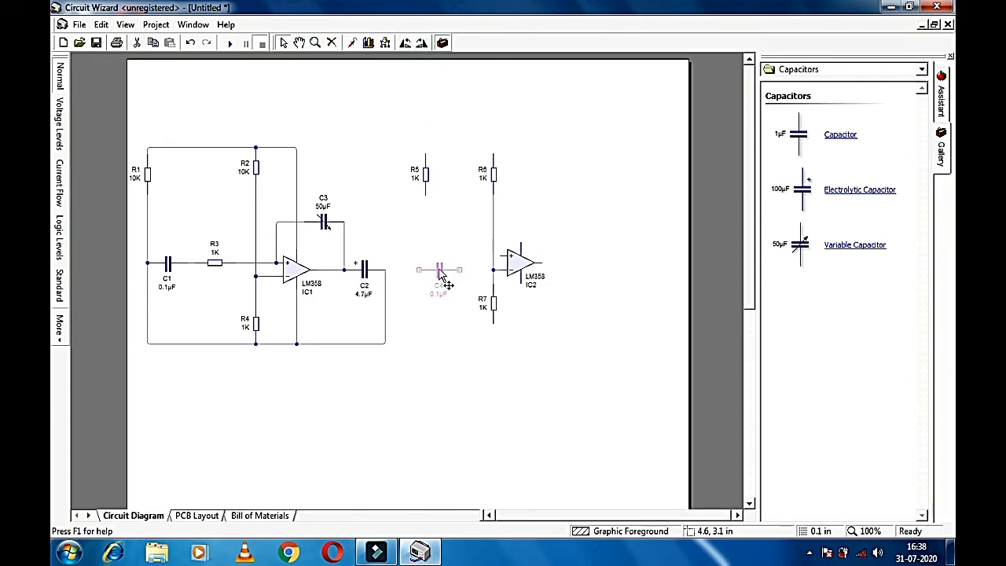
left_click_drag(442, 269, 448, 253)
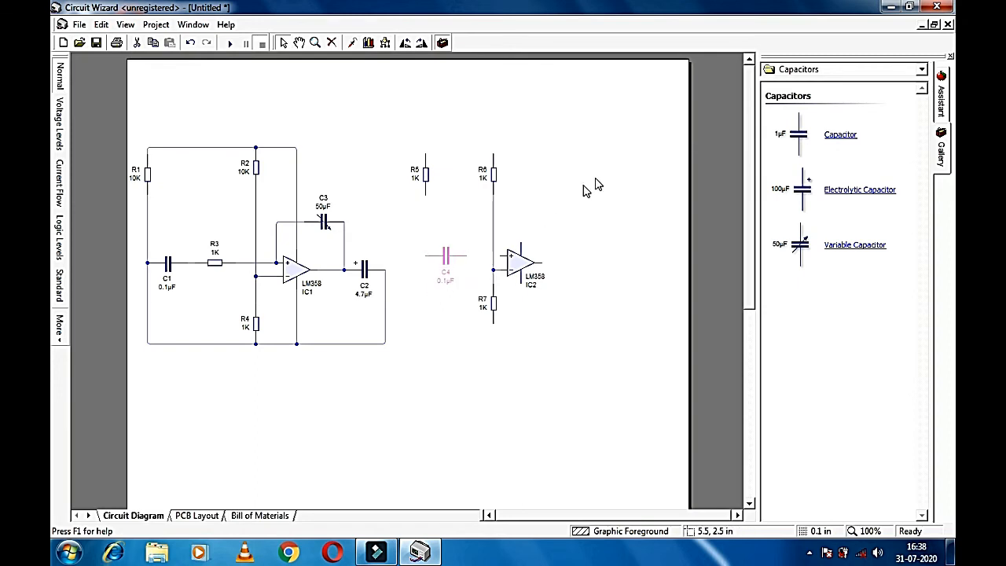
Step: Place resistor R8 beside C4 and shift C4 further left
left_click(824, 71)
left_click(810, 82)
left_click_drag(839, 135, 480, 256)
double_click(447, 257)
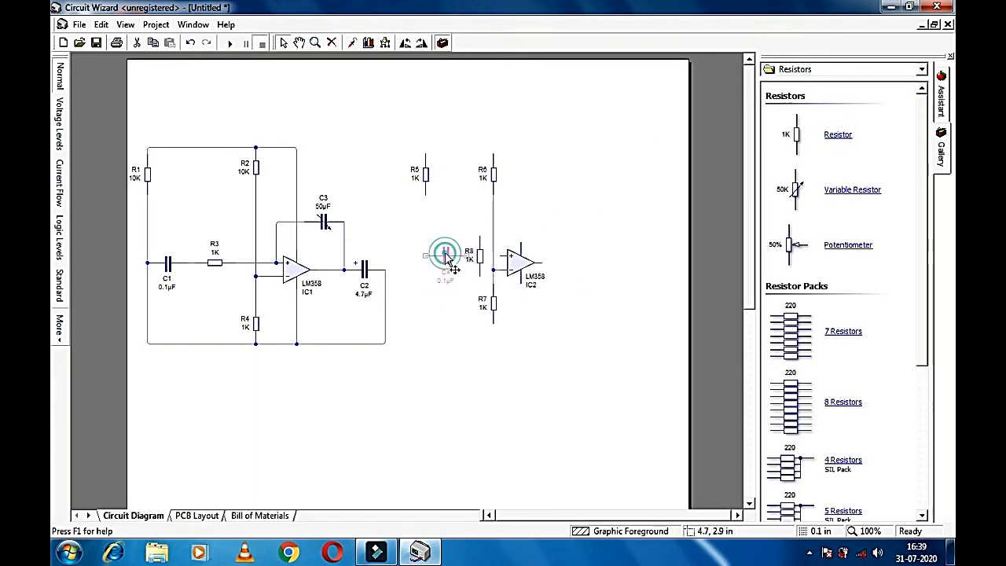
left_click(596, 215)
left_click(448, 256)
left_click(445, 257)
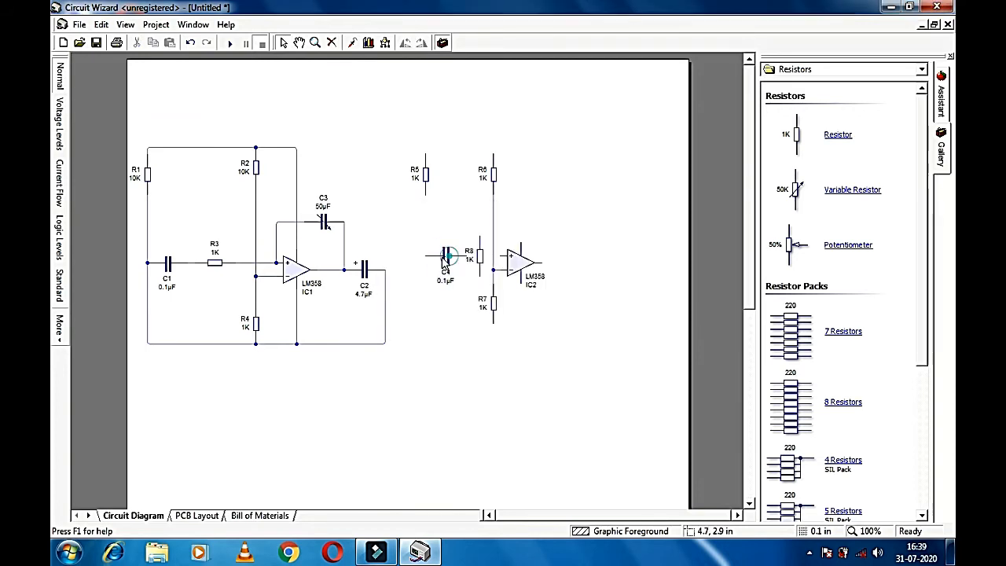
left_click(446, 257)
left_click_drag(443, 264, 423, 265)
Step: Turn R8 horizontal next to C4 and wire it to IC2's + input
left_click(473, 258)
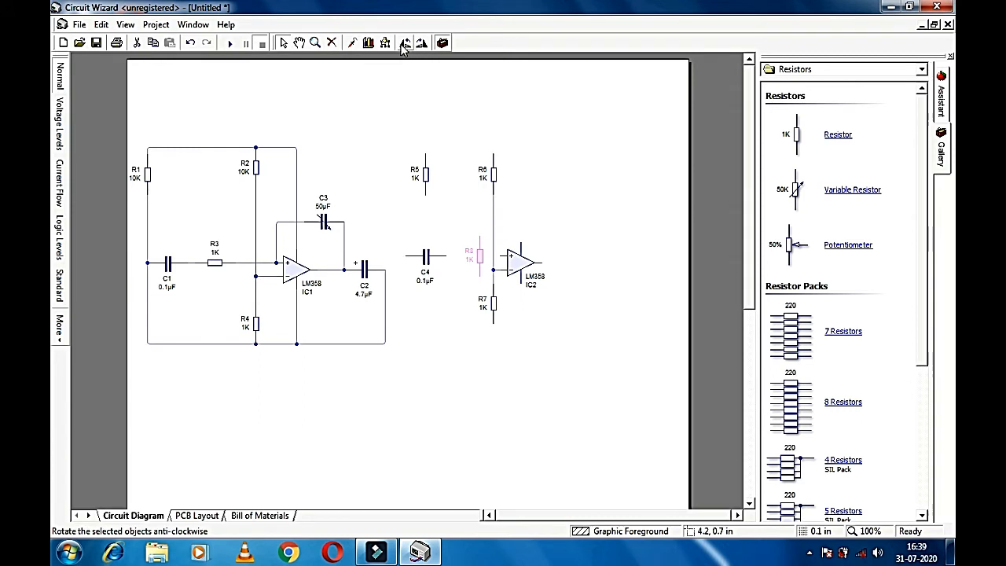
left_click(407, 42)
left_click_drag(480, 259, 501, 256)
left_click(528, 217)
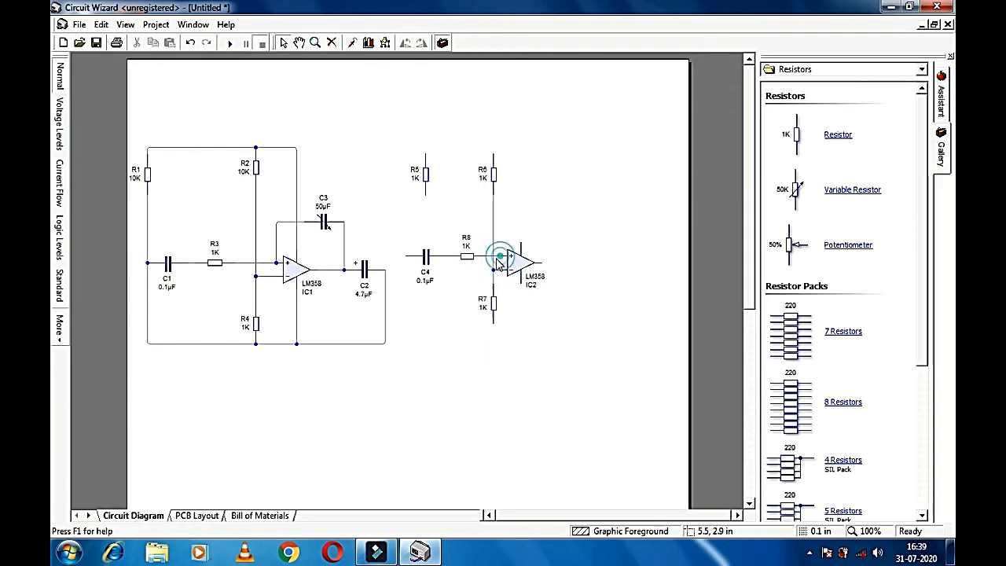
left_click(431, 264)
Step: Move IC2 right and realign R7 and R6 around its input
left_click(521, 264)
double_click(517, 268)
left_click(581, 252)
left_click_drag(520, 266, 541, 265)
left_click(460, 283)
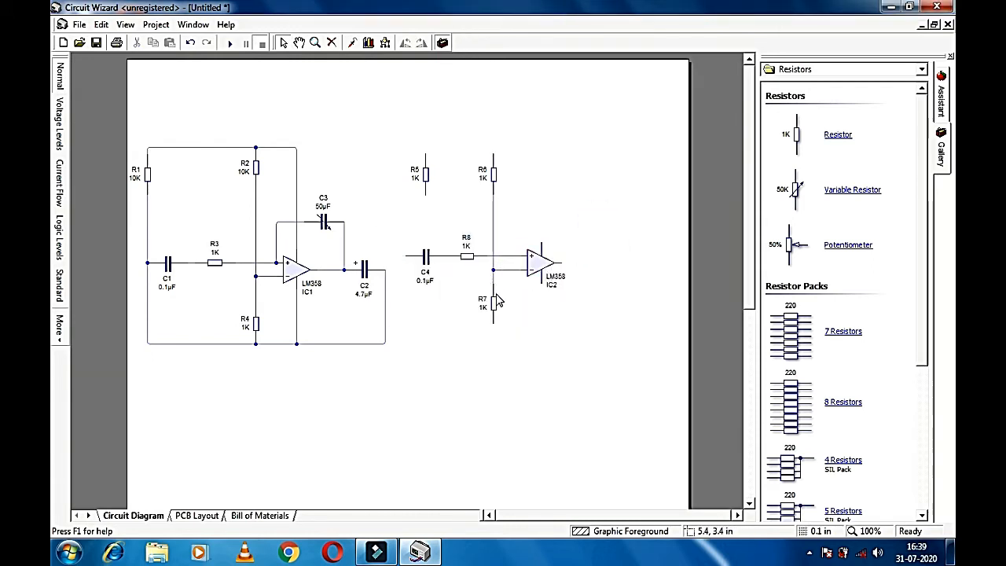
left_click_drag(498, 305, 512, 312)
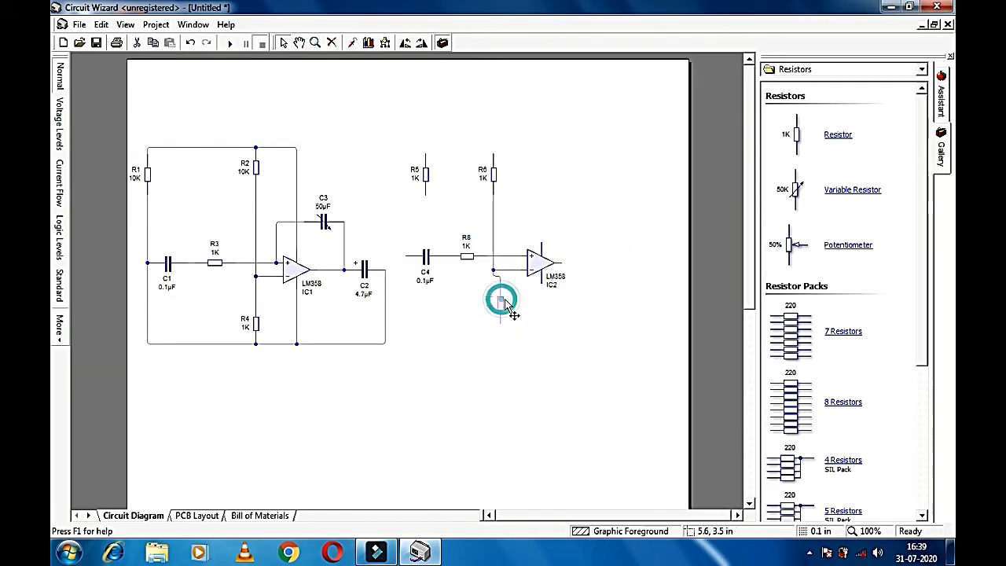
left_click_drag(494, 176, 501, 175)
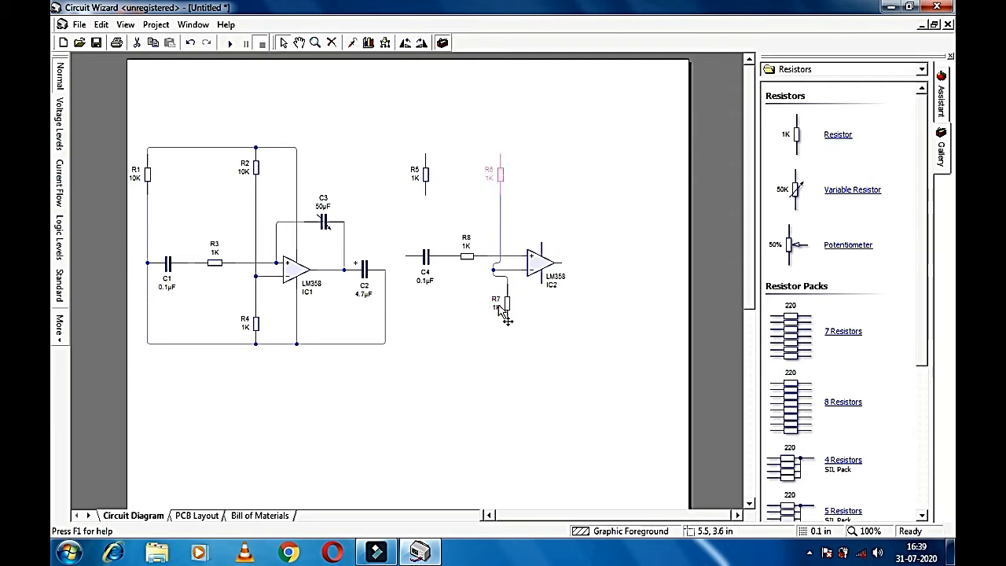
left_click(496, 273)
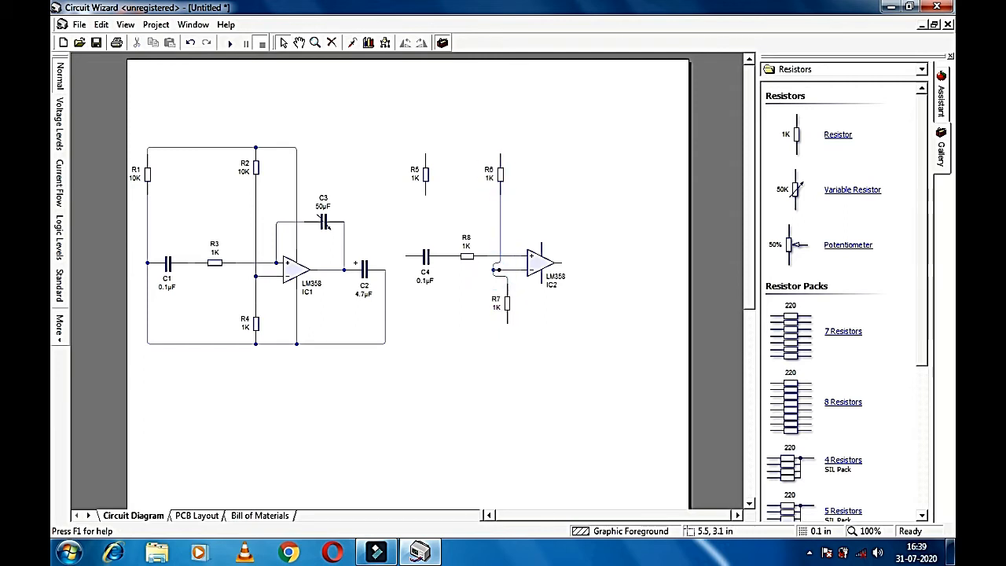
left_click(496, 271)
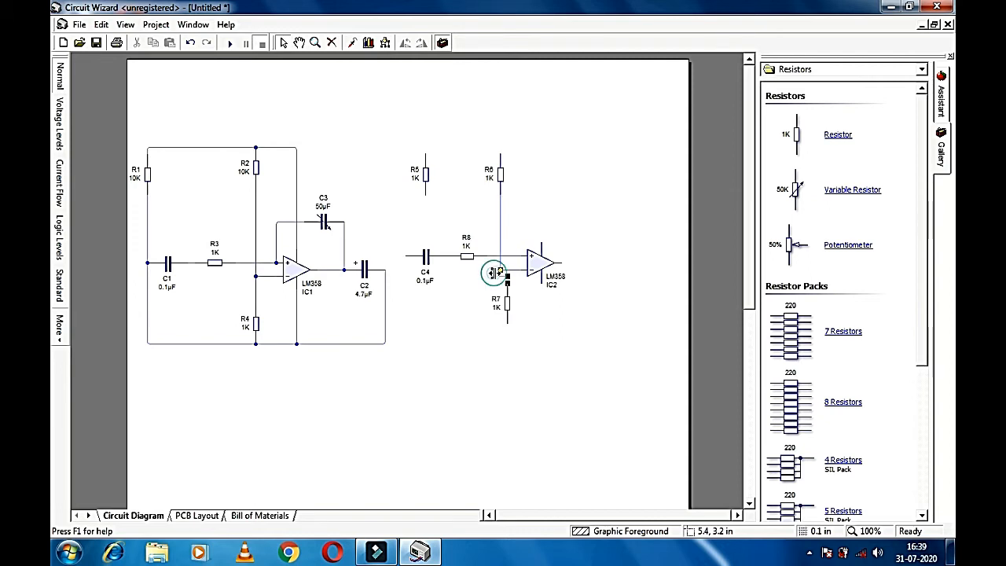
Step: Change resistors R7 and R5 from 1K to 10K, then start editing R6's value
double_click(508, 303)
left_click(582, 239)
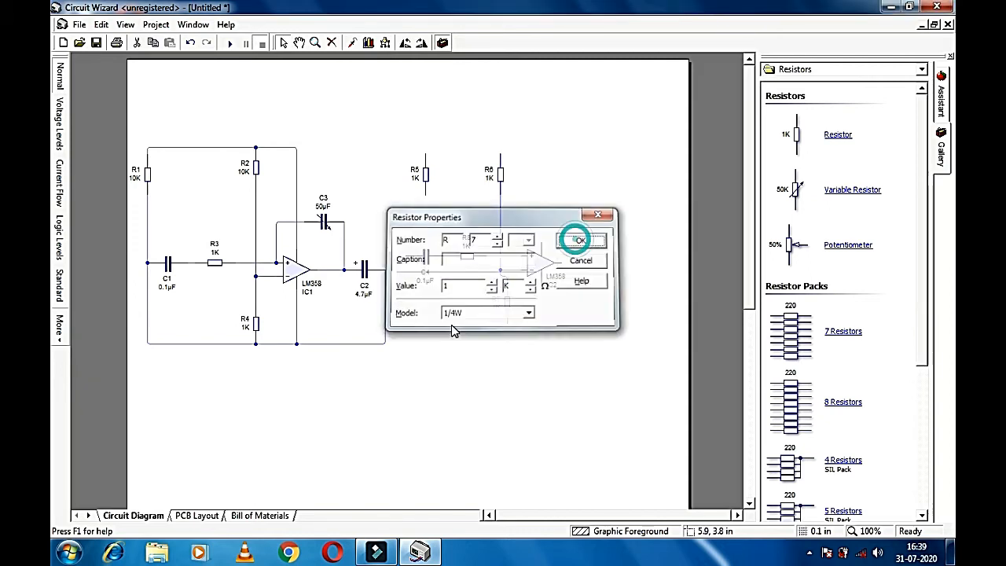
left_click(523, 333)
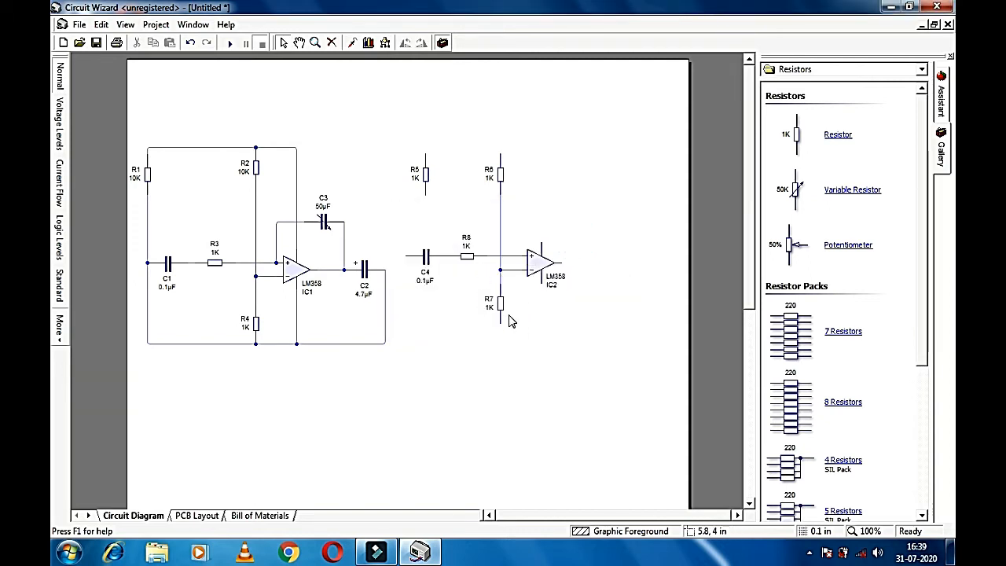
double_click(502, 310)
type("10")
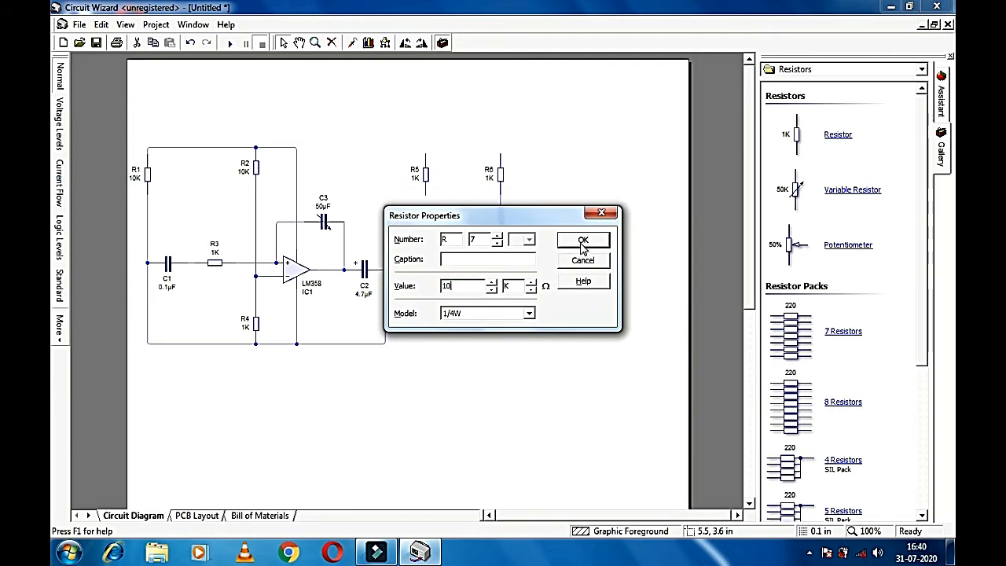
left_click(583, 240)
double_click(425, 173)
left_click(474, 287)
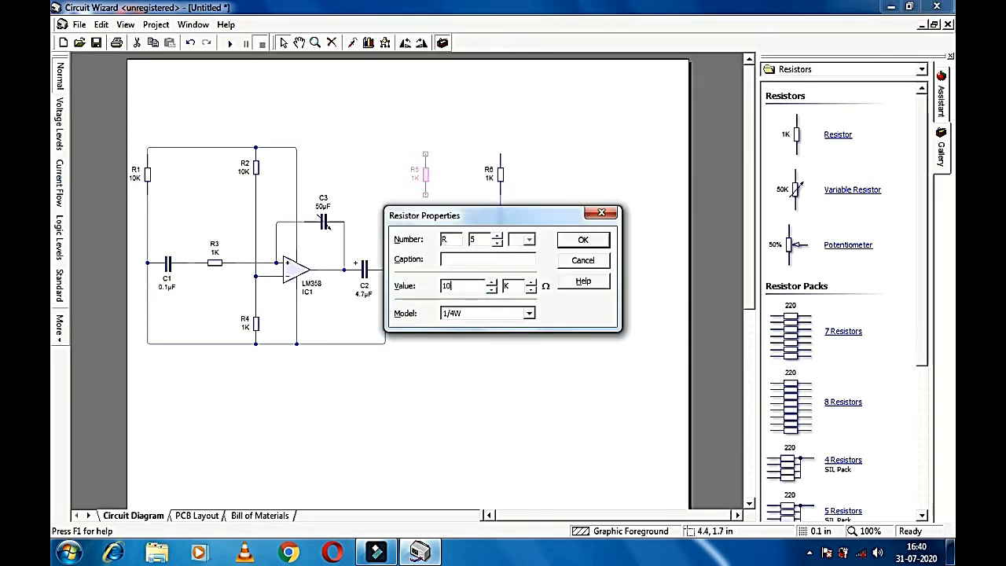
key("Return")
double_click(503, 175)
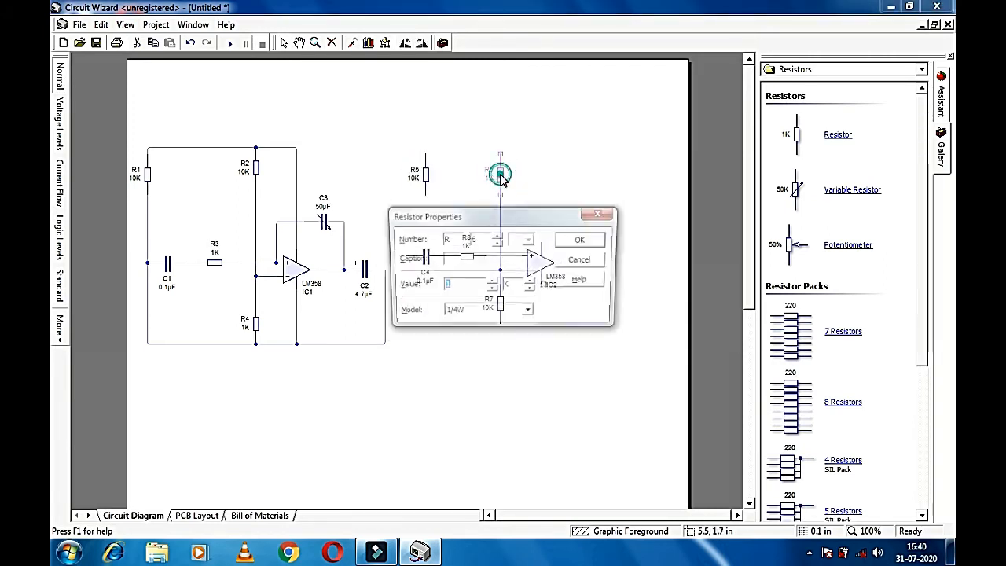
left_click(464, 286)
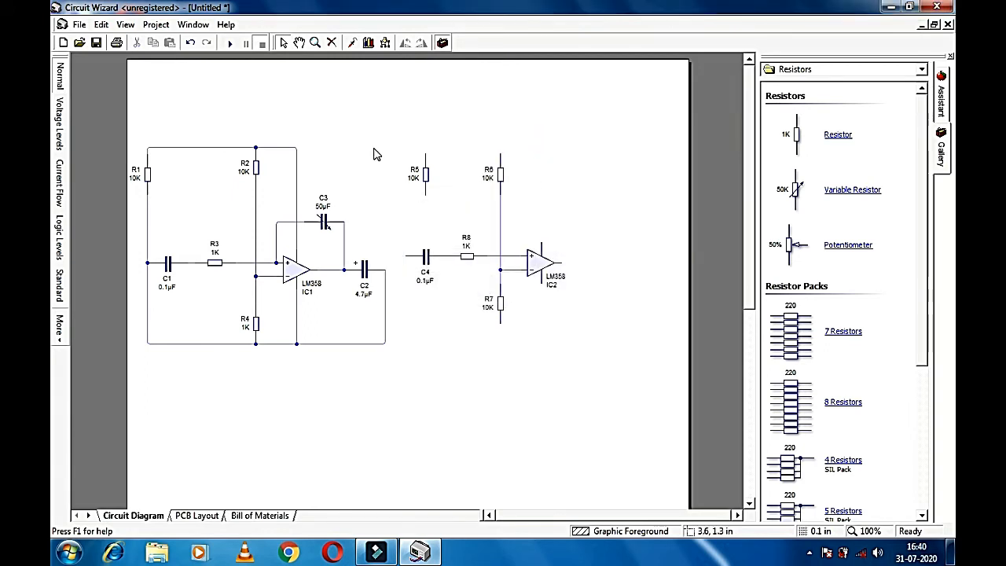
Step: Wire R5's top to R6's top and nudge R8 and C4 clear of the wiring
left_click_drag(425, 151, 501, 155)
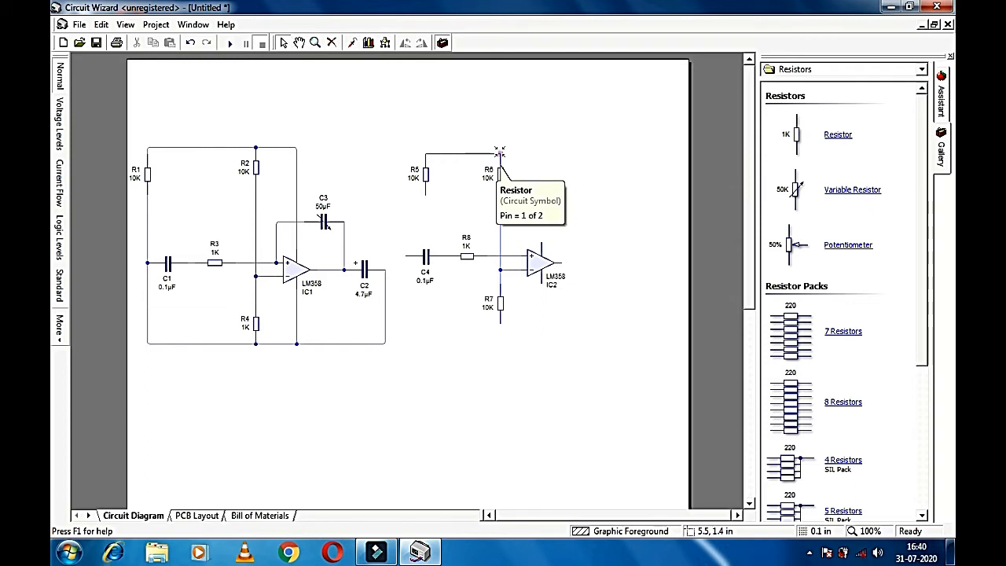
left_click(429, 257)
left_click_drag(469, 258, 437, 268)
left_click(452, 266)
left_click_drag(430, 182, 417, 183)
left_click(426, 146)
left_click_drag(425, 147, 426, 153)
Step: Run the bottom wire from R5 through C4 to R7's lower pin, lowering R7 one grid step
left_click_drag(413, 190, 412, 256)
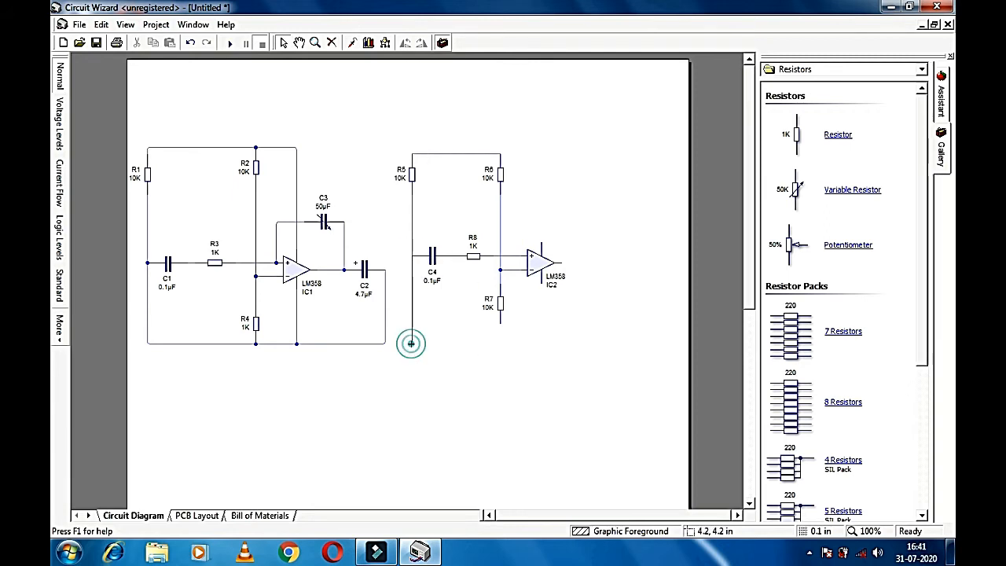
left_click(500, 321)
left_click_drag(500, 303, 503, 324)
left_click(526, 312)
left_click(554, 334)
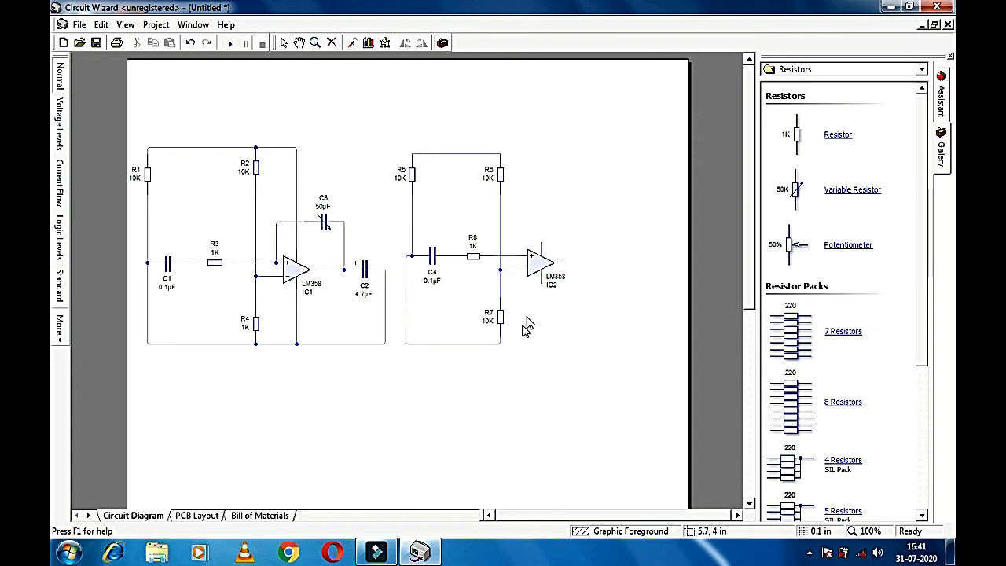
Step: Wire IC2's upper pin to R6's top and its lower pin to R7; place a 50K variable resistor beside IC2
left_click_drag(499, 157, 548, 153)
left_click_drag(547, 209, 542, 248)
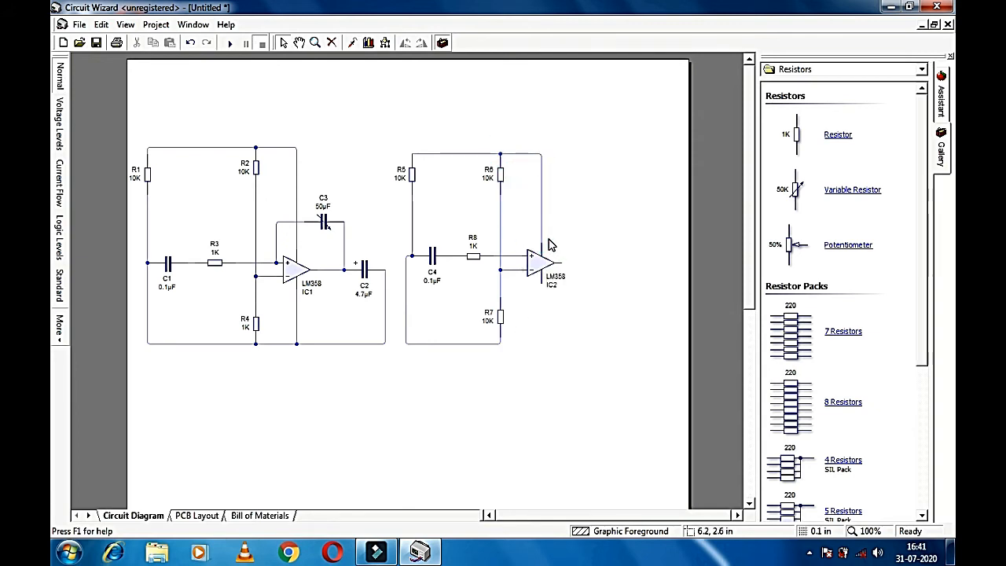
left_click_drag(541, 278, 500, 344)
left_click(536, 354)
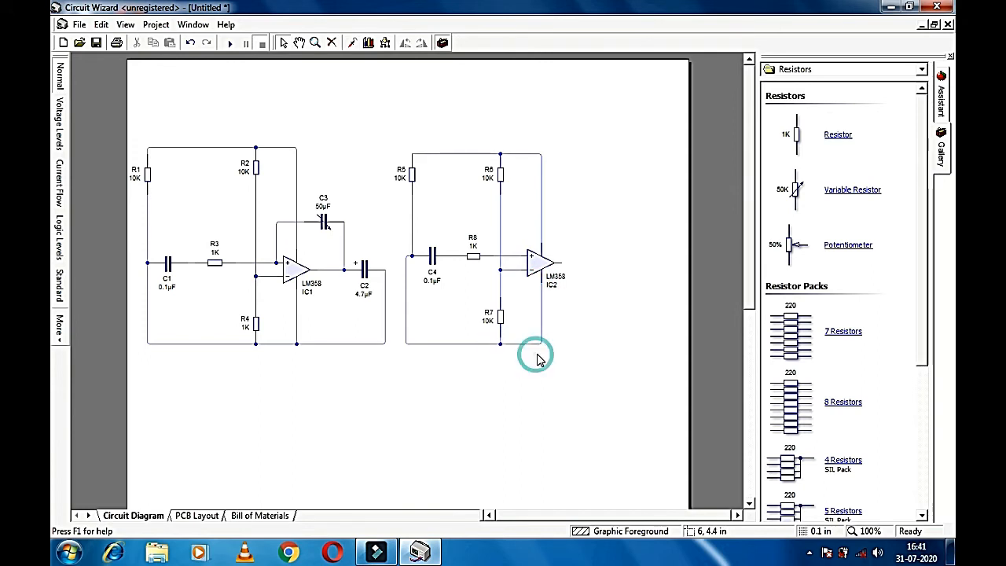
left_click_drag(842, 195, 594, 198)
Step: Delete the misplaced variable resistor and capacitor C3 with its feedback wiring
left_click(576, 222)
key("Delete")
left_click(325, 227)
key("Delete")
Step: Place 50K variable resistor VR1 above IC1, wire it across IC1's input and output, and add another above IC2
left_click_drag(835, 201, 320, 210)
left_click(319, 221)
mouse_move(318, 210)
left_mouse_down()
mouse_move(317, 223)
mouse_move(275, 224)
mouse_move(276, 263)
left_mouse_up()
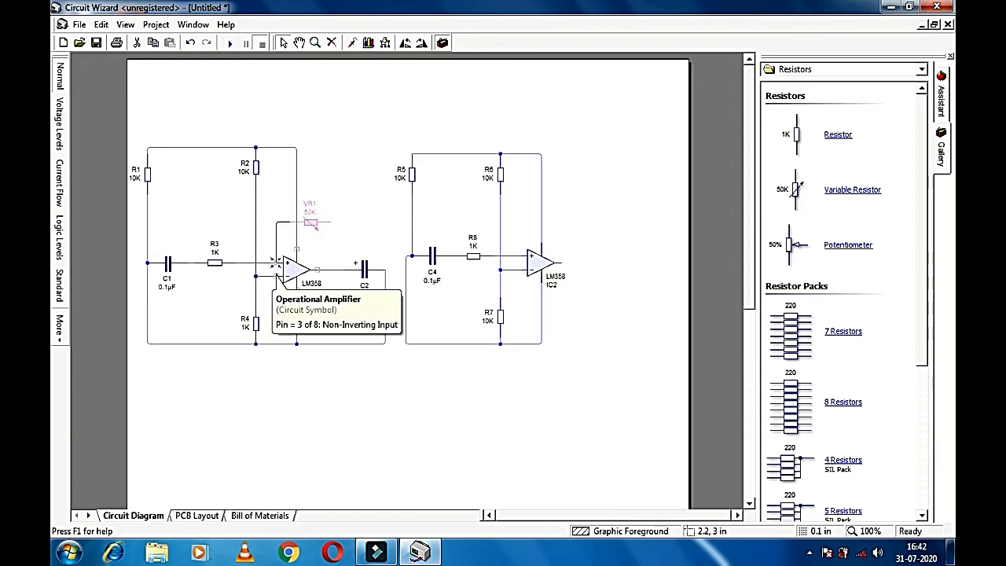
left_click_drag(322, 223, 343, 269)
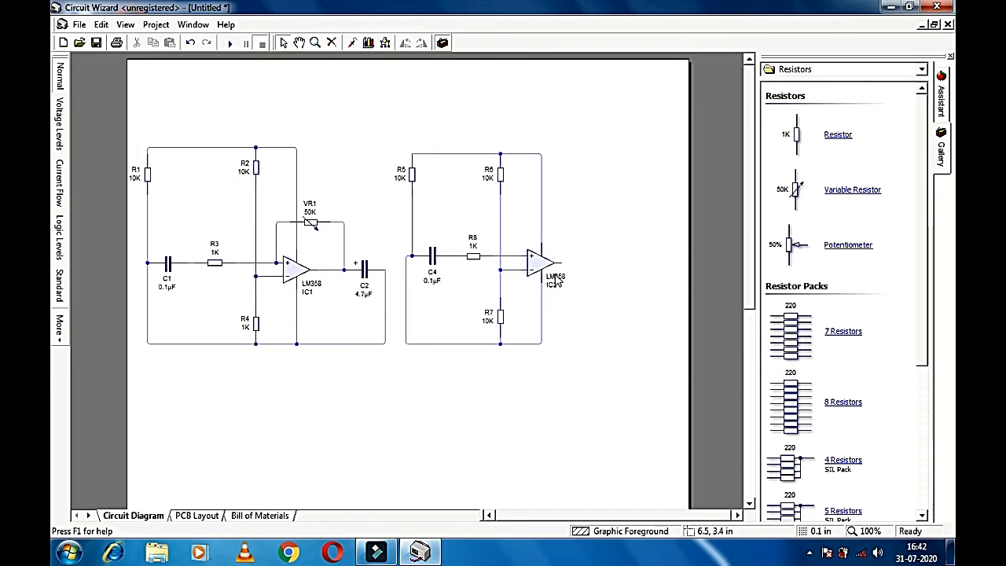
left_click_drag(846, 191, 520, 257)
Step: Turn VR2 horizontal and place a 4.7µF electrolytic capacitor beside it
left_click(442, 42)
left_click(818, 70)
left_click(814, 94)
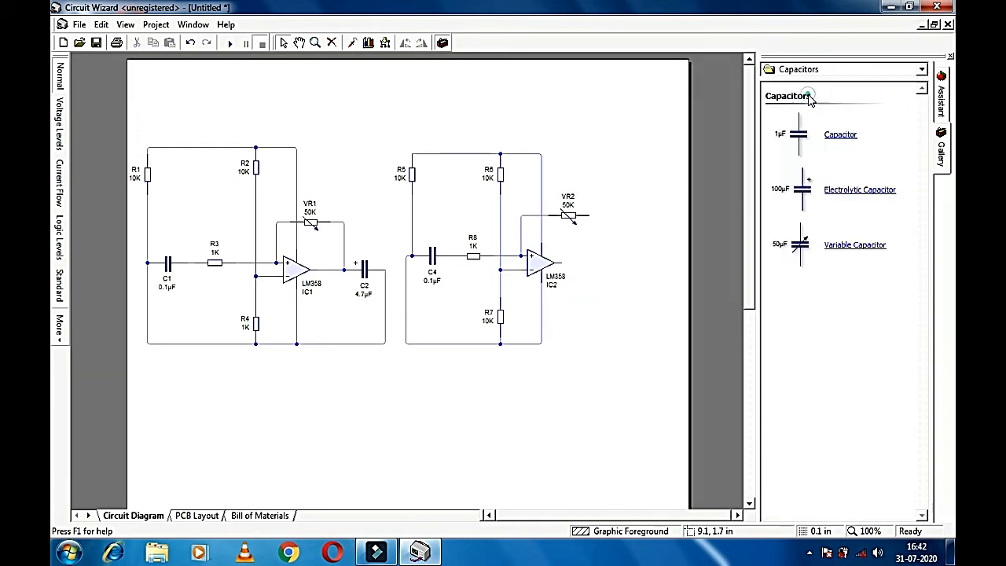
left_click_drag(827, 201, 613, 259)
double_click(611, 261)
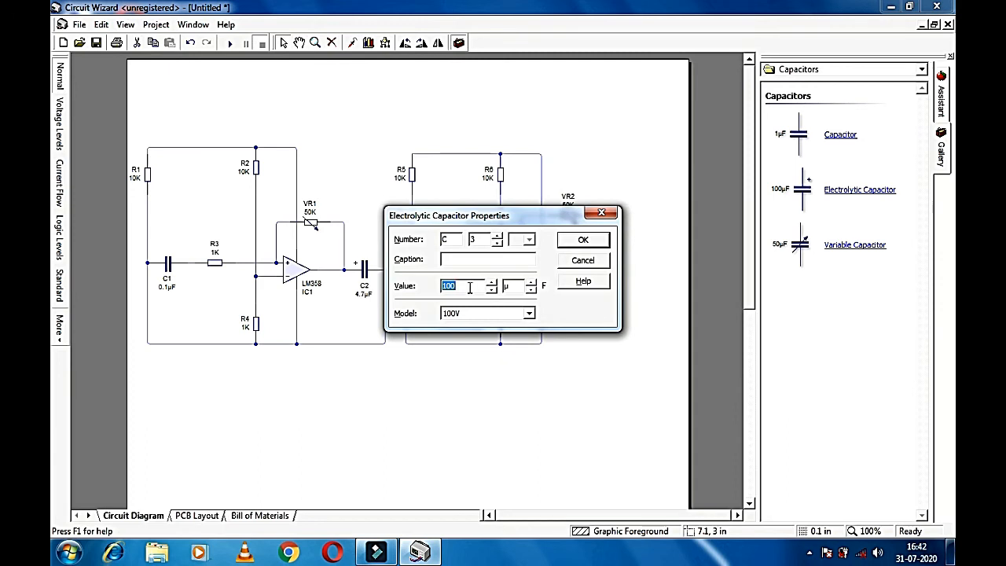
left_click(595, 239)
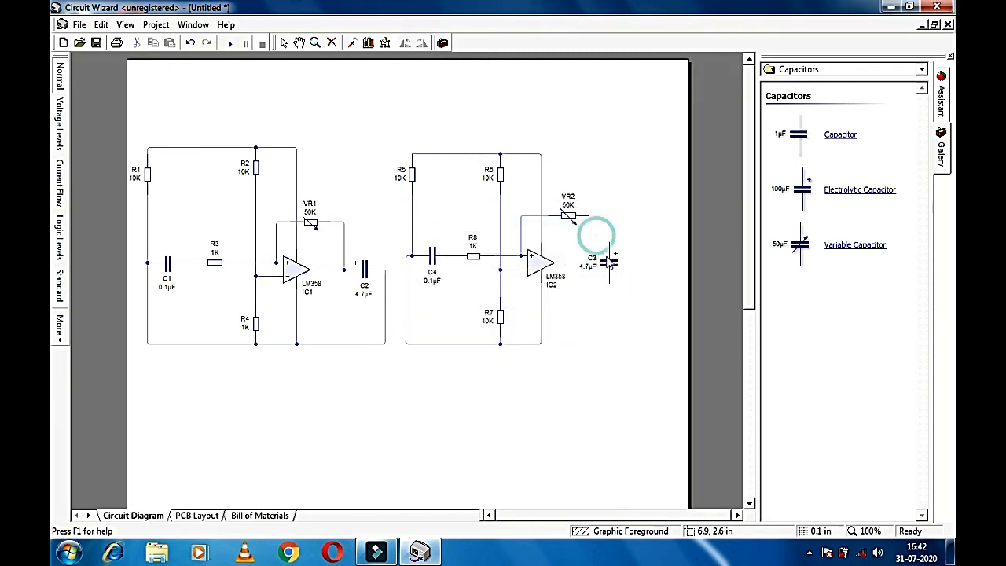
double_click(595, 262)
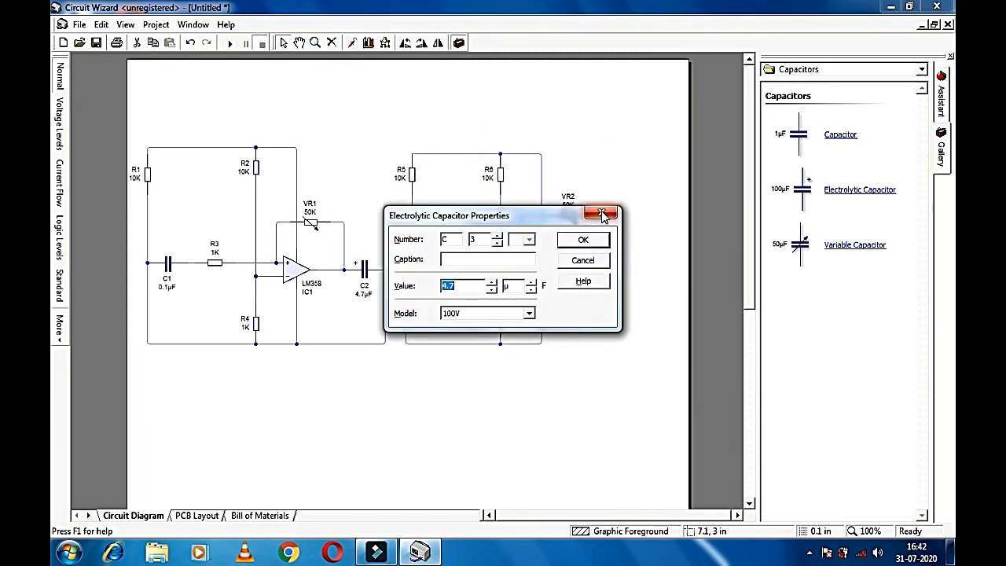
left_click(602, 213)
Step: Rotate C3 horizontal and wire it from IC2's output to the bottom rail
left_click(405, 43)
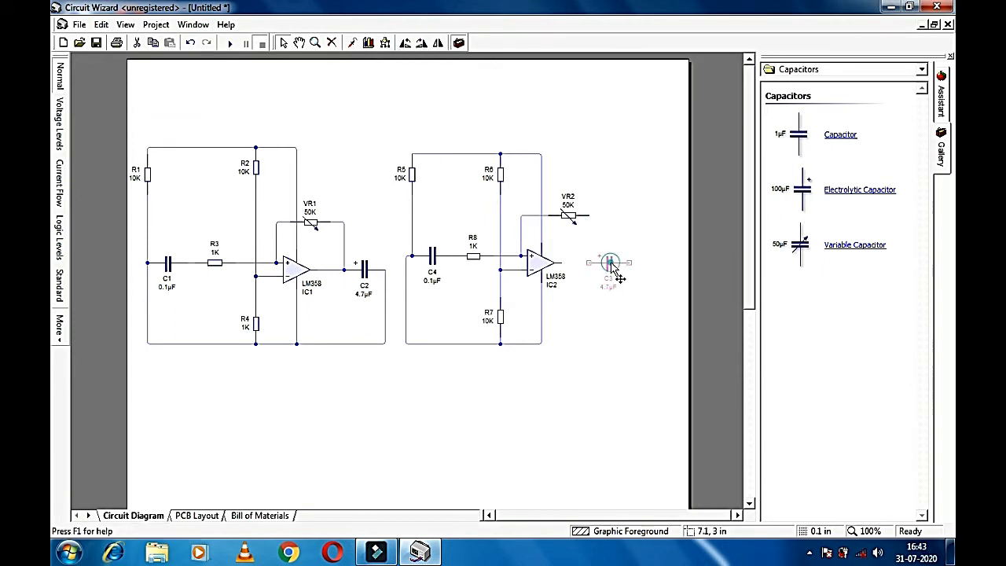
left_click_drag(591, 263, 560, 264)
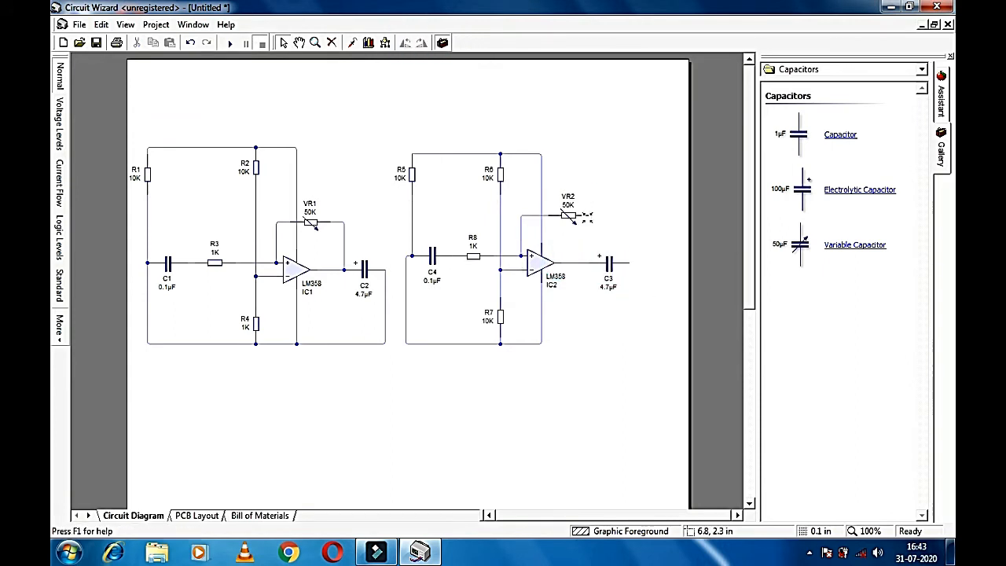
left_click(708, 270)
left_click_drag(635, 266, 541, 344)
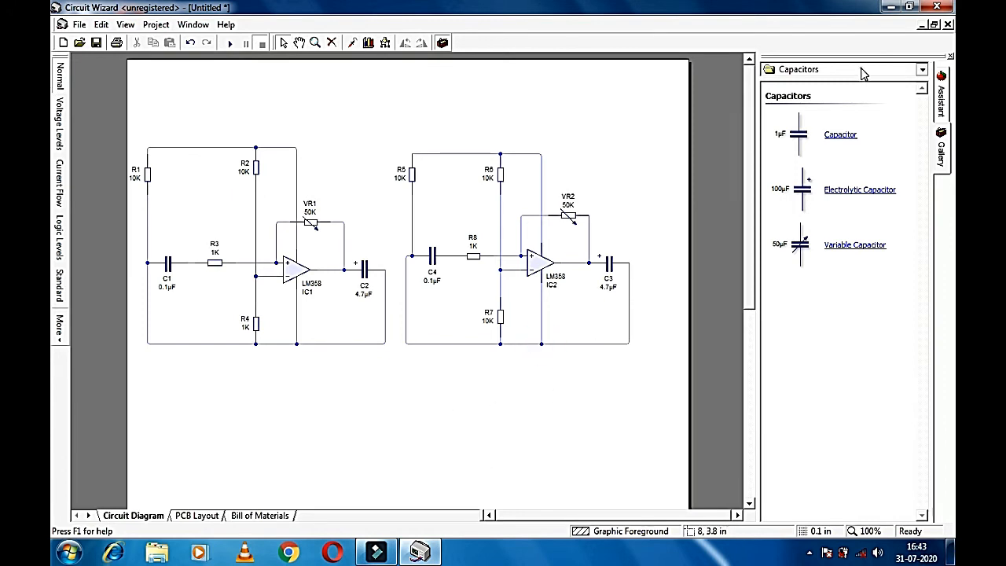
left_click(921, 69)
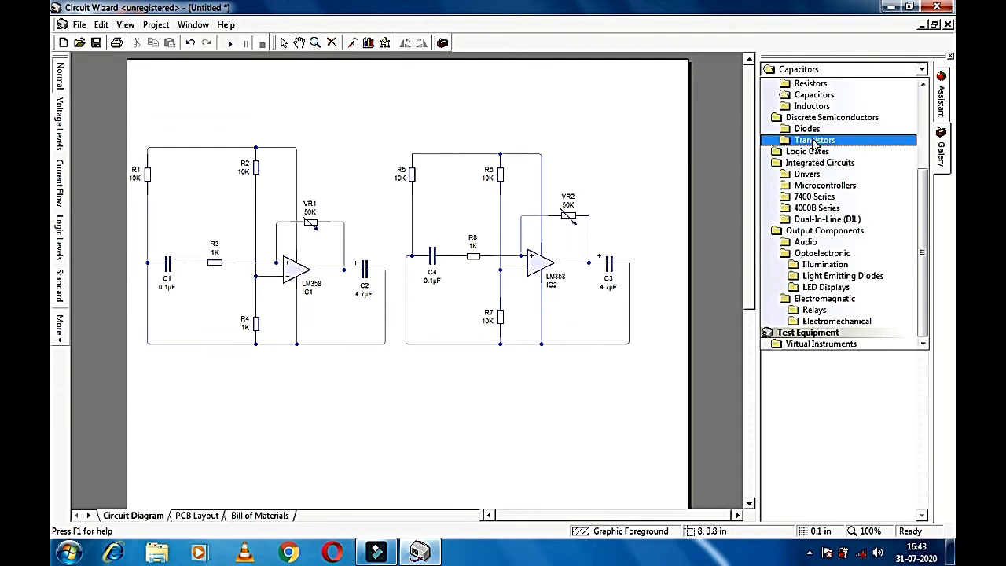
Step: Switch the component gallery to the Audio category
left_click(805, 241)
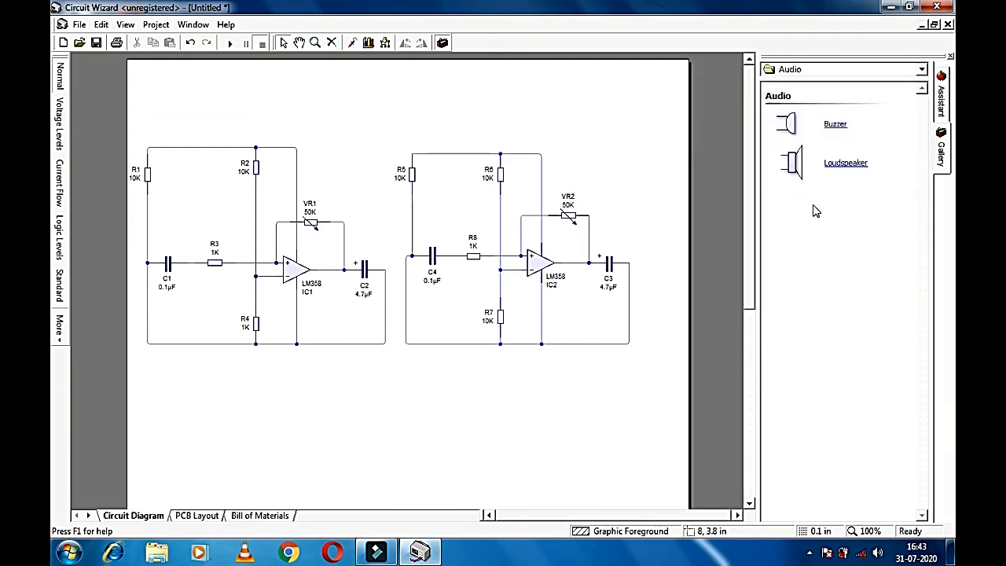
left_click(809, 72)
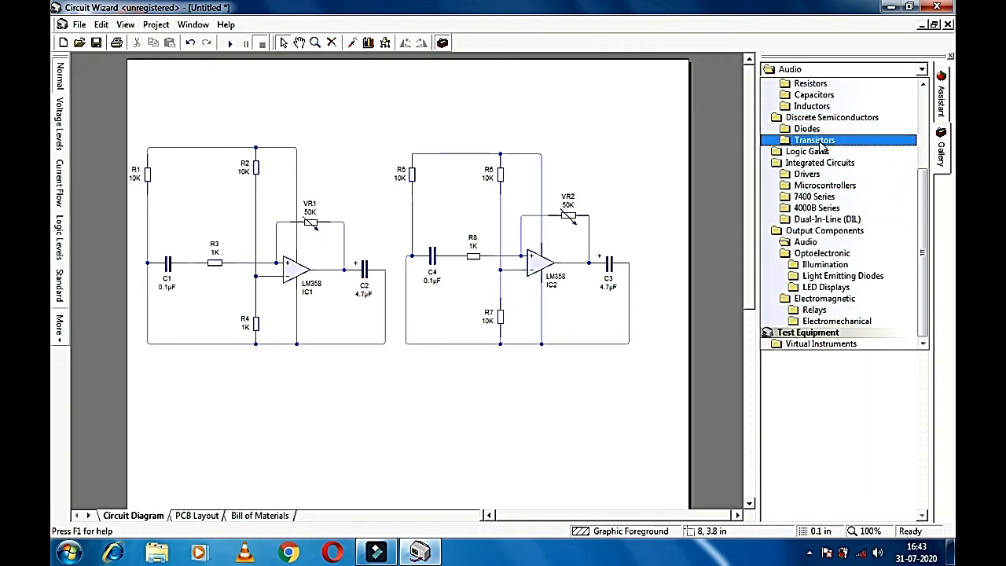
left_click(819, 73)
Step: Save the circuit as a .cwz document under a new file name
key("ctrl+s")
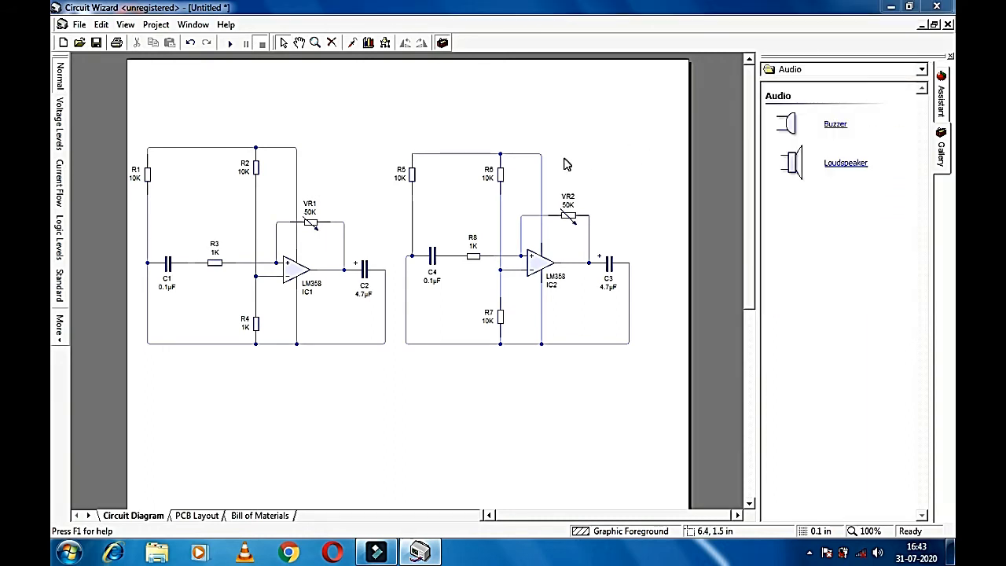
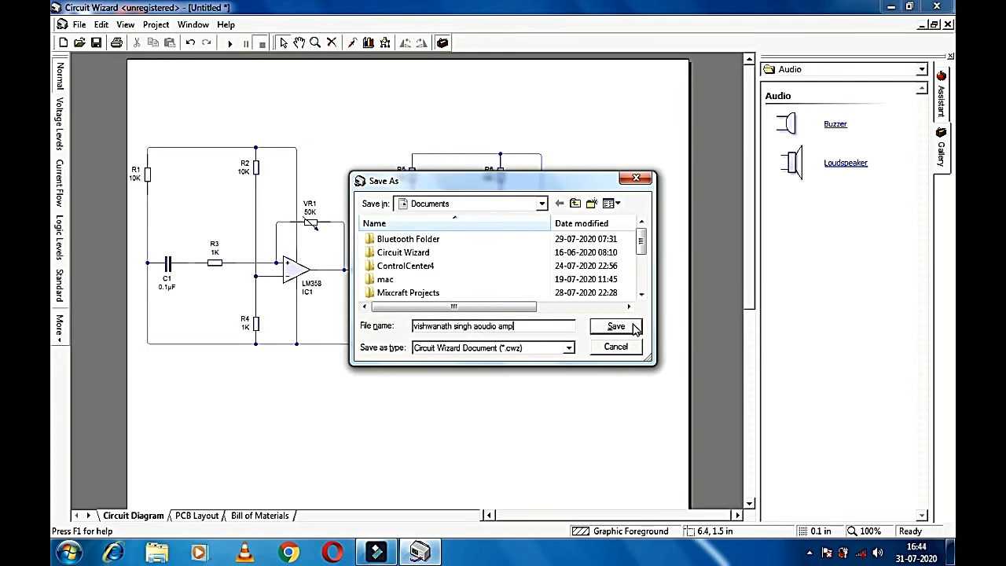
left_click(635, 327)
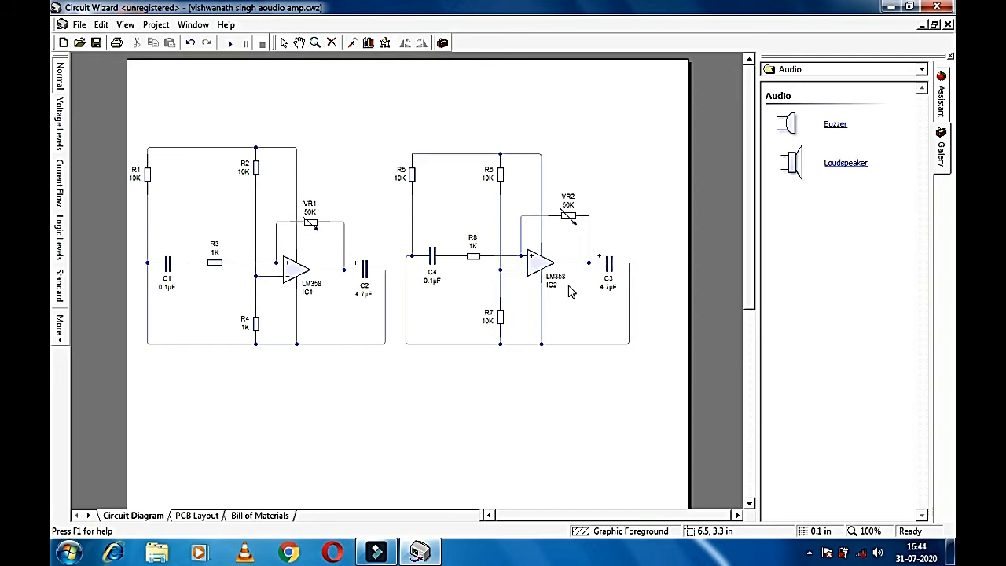
Step: Place a 3-pin terminal block CN1 below the circuit and turn it horizontal
left_click(825, 71)
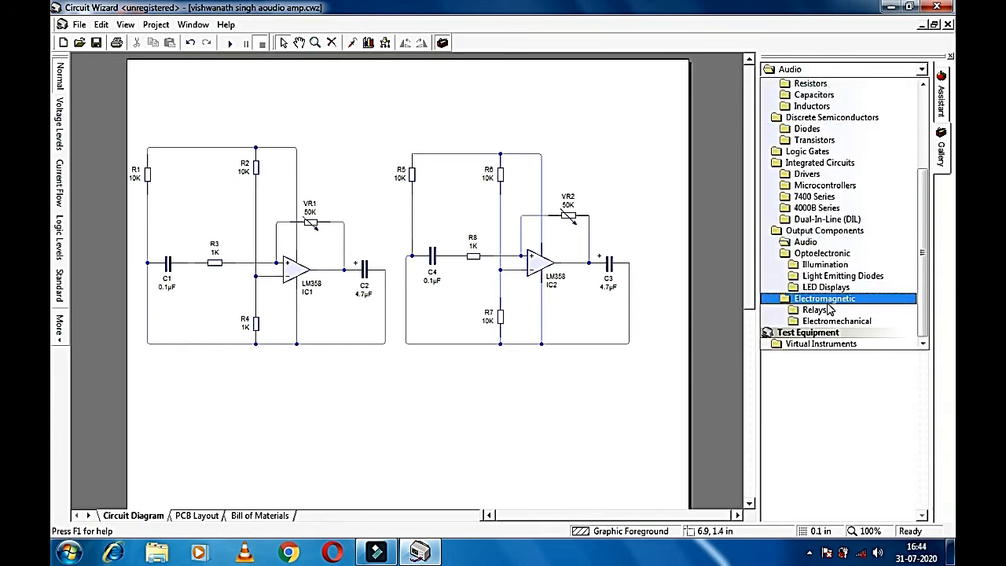
scroll(841, 236, "up", 4)
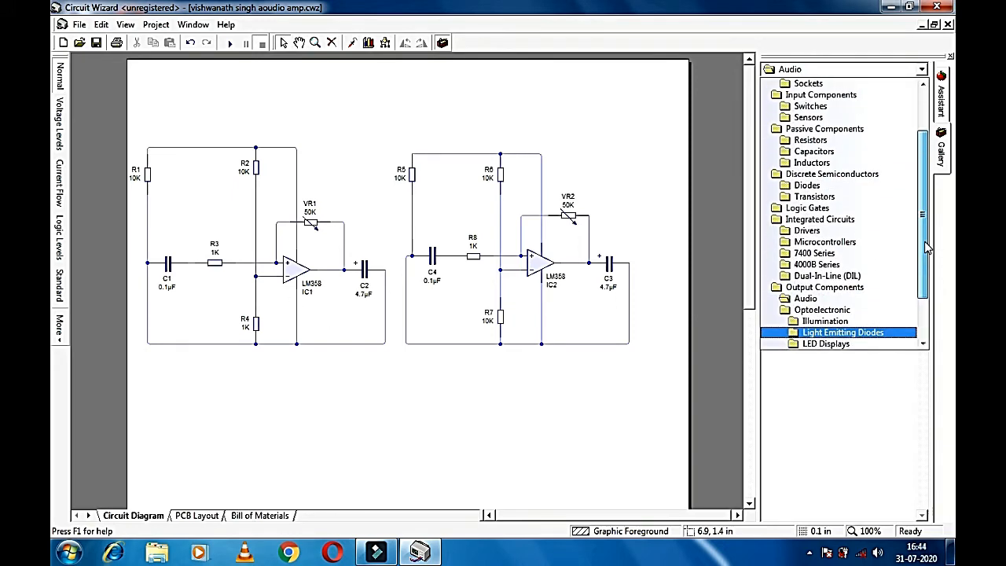
left_click(853, 140)
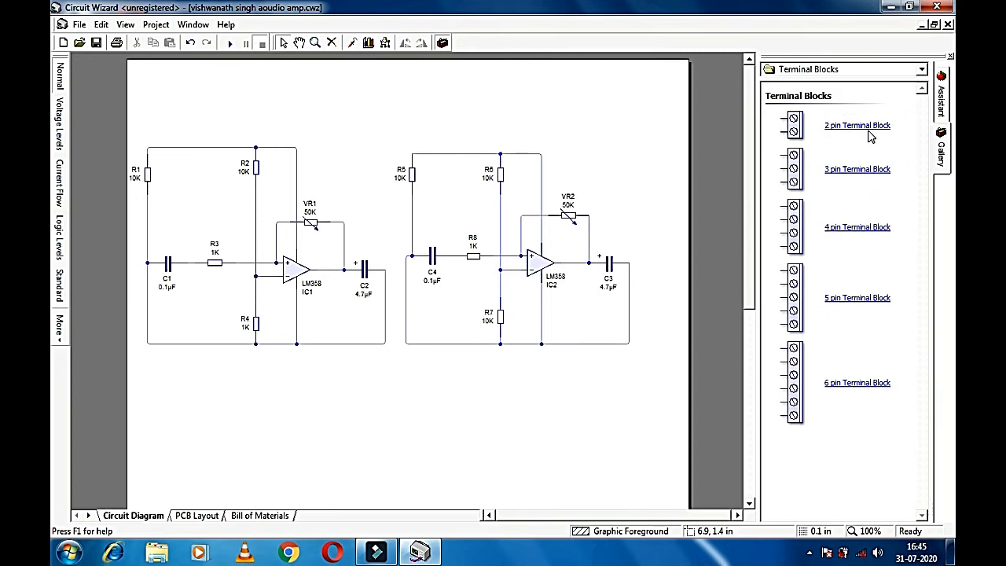
left_click_drag(857, 170, 373, 410)
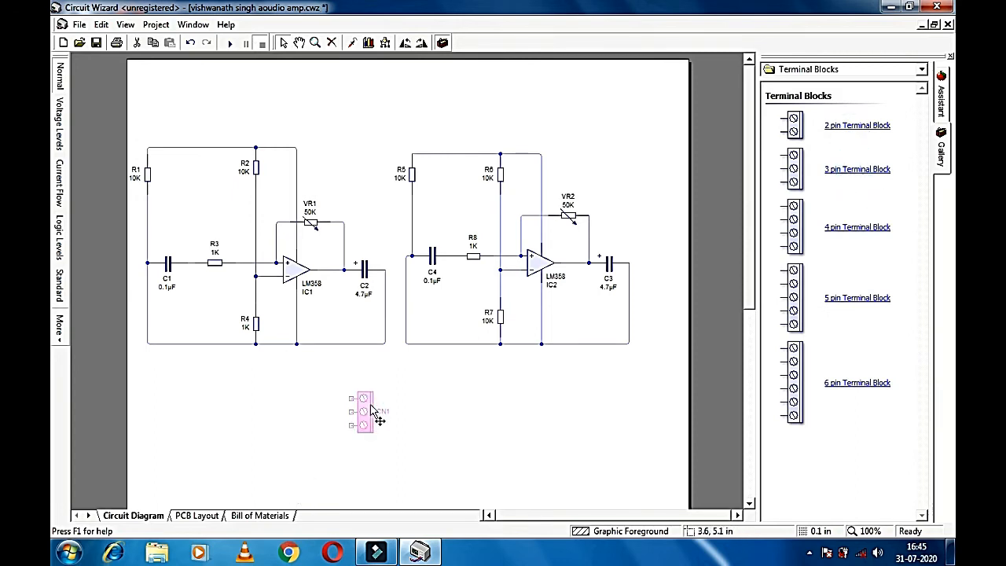
left_click(421, 43)
left_click_drag(356, 414, 383, 412)
left_click(500, 384)
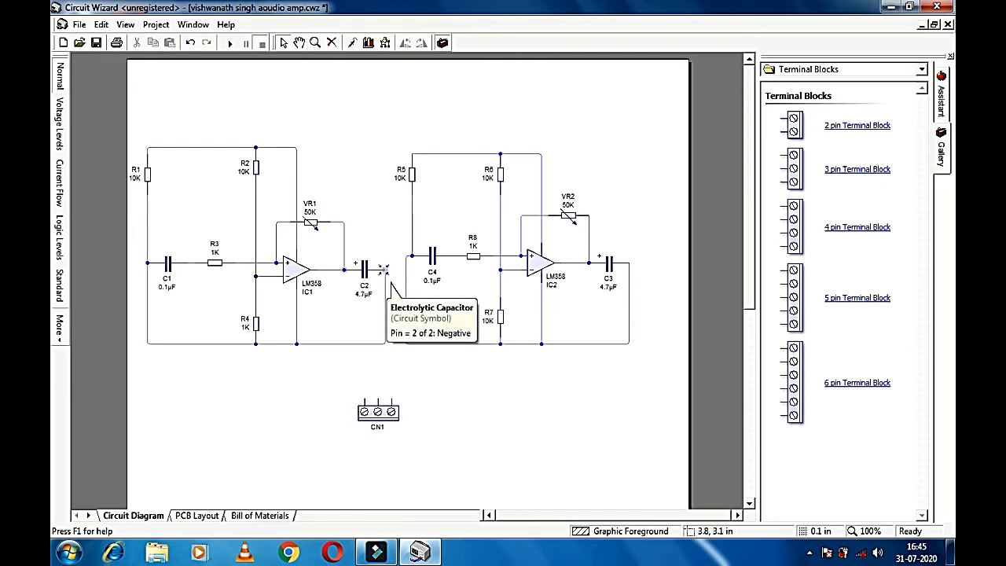
Step: Wire C2's negative pin and CN1's left pin to the ground line, and CN1's middle pin into the second stage
left_click_drag(384, 268, 385, 363)
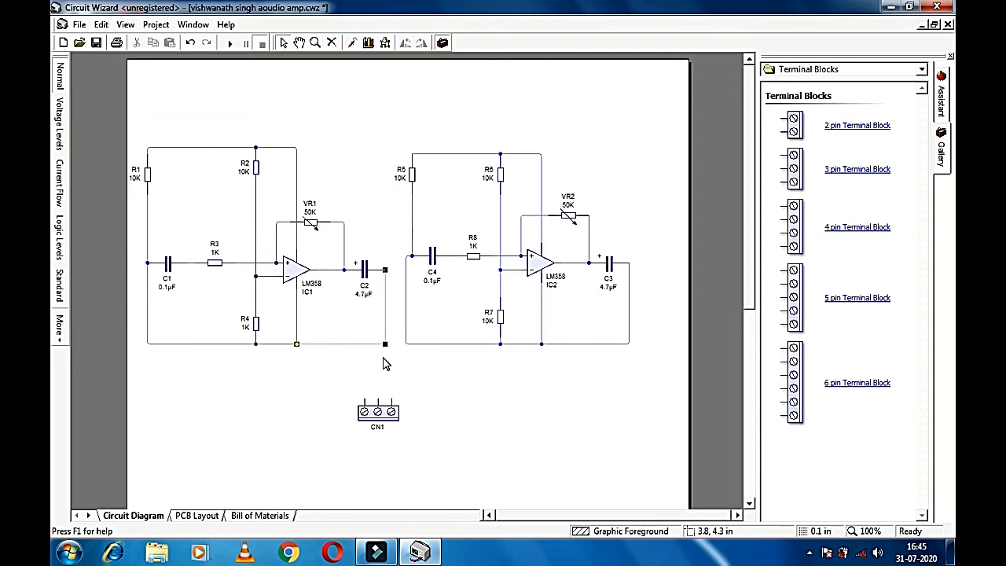
left_click_drag(364, 398, 389, 356)
left_click(423, 391)
left_click(406, 346)
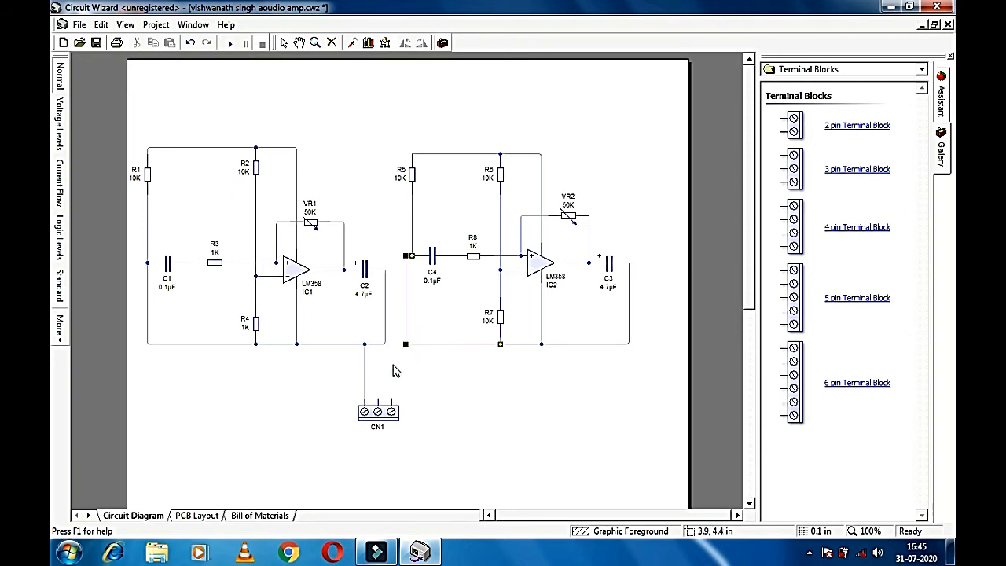
mouse_move(378, 409)
left_mouse_down()
mouse_move(407, 352)
mouse_move(403, 381)
mouse_move(407, 343)
mouse_move(387, 396)
mouse_move(633, 354)
mouse_move(628, 343)
left_mouse_up()
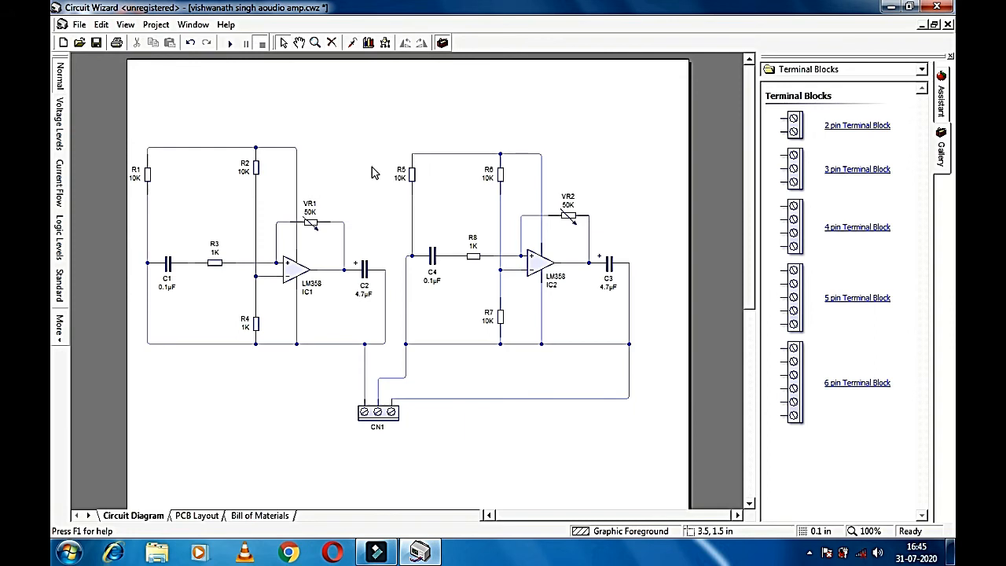
Step: Draw a wire from the first stage's top corner across to R5's top
left_click(296, 147)
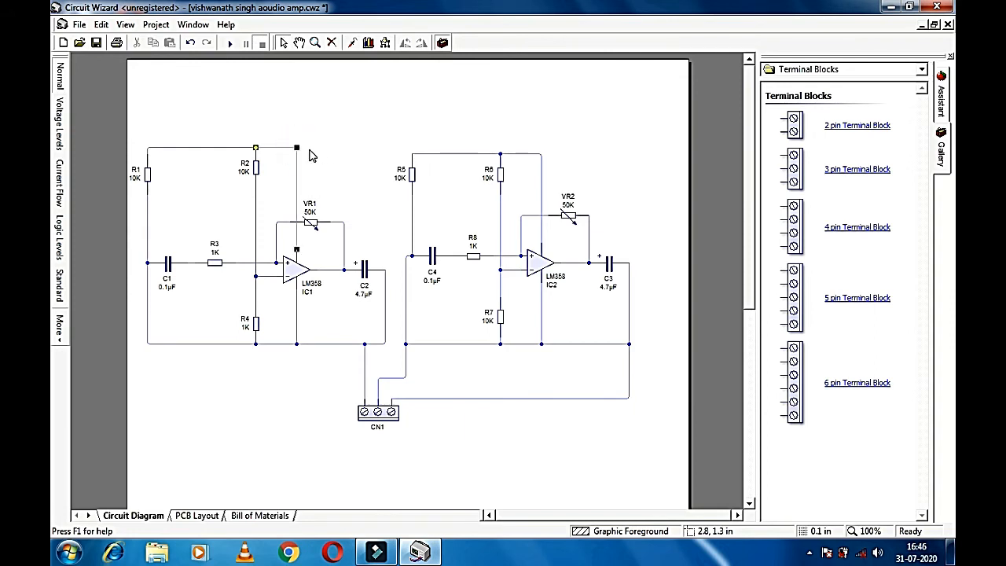
left_click(297, 148)
left_click(296, 148)
left_click(300, 147)
left_click(299, 147)
left_click(297, 147)
left_click(412, 154)
left_click_drag(303, 148, 297, 147)
left_click(396, 141)
left_click(412, 155)
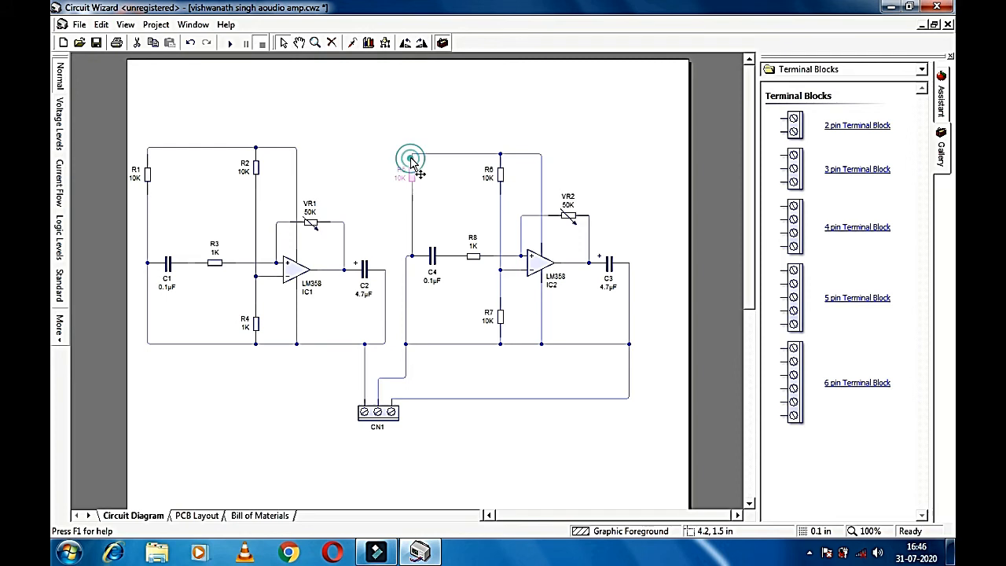
Step: Box-select R5, R6 and their top wires, raise them one grid step, and complete the junction
left_click(502, 172)
left_click(498, 168)
left_click_drag(385, 156, 442, 181)
left_click_drag(351, 139, 500, 167)
left_click(487, 115)
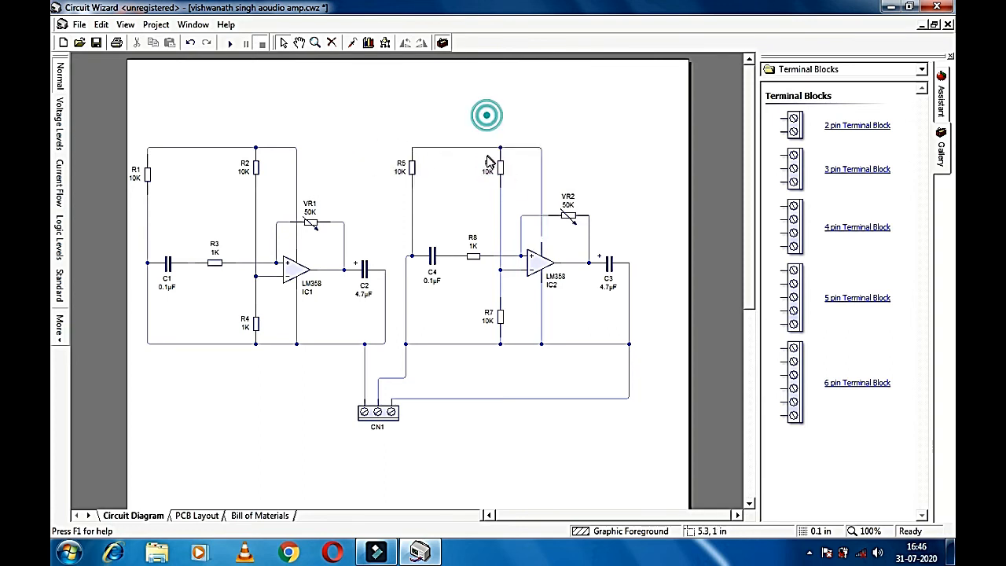
left_click_drag(413, 148, 296, 148)
left_click(295, 148)
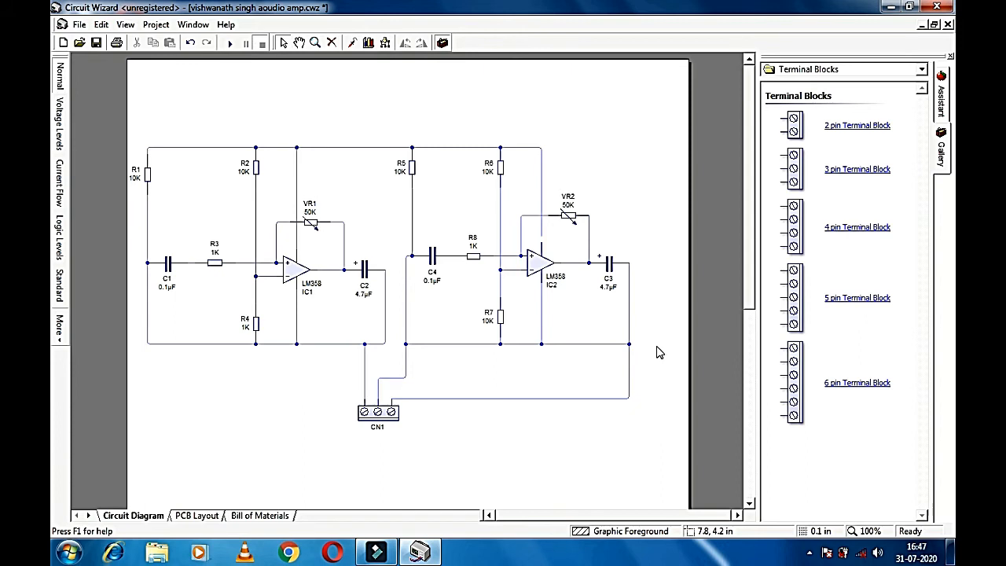
Step: Place a 2-pin terminal block CN2 right of the circuit and wire its lower pin to the bottom line
left_click(630, 343)
left_click(848, 73)
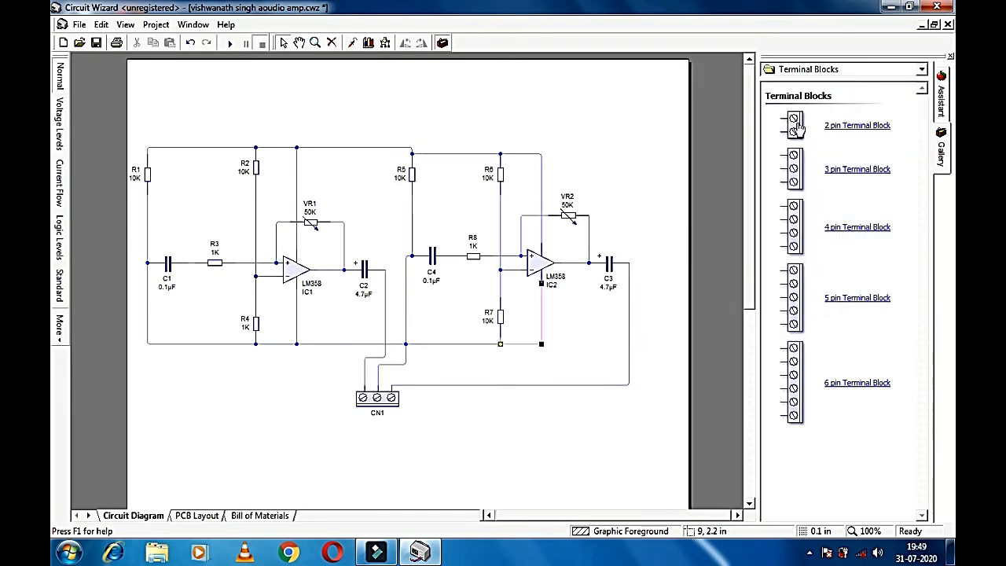
mouse_move(799, 128)
left_mouse_down()
mouse_move(668, 225)
mouse_move(557, 153)
left_mouse_up()
left_click(542, 155)
mouse_move(649, 233)
left_mouse_down()
mouse_move(650, 385)
mouse_move(651, 330)
mouse_move(649, 341)
mouse_move(542, 339)
left_mouse_up()
Step: Caption CN2 '3 to 9 V' and move the caption below the block
double_click(663, 225)
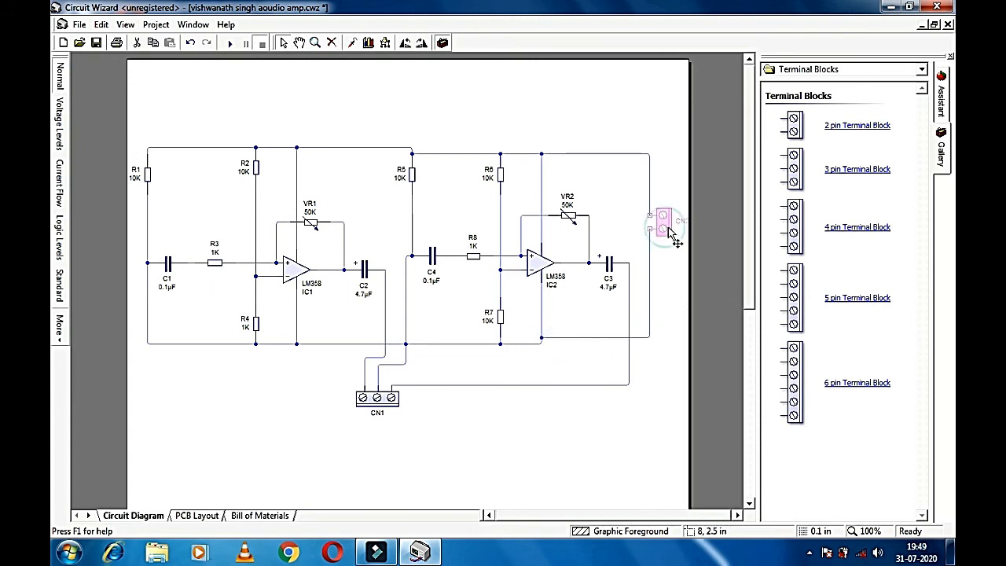
left_click(499, 275)
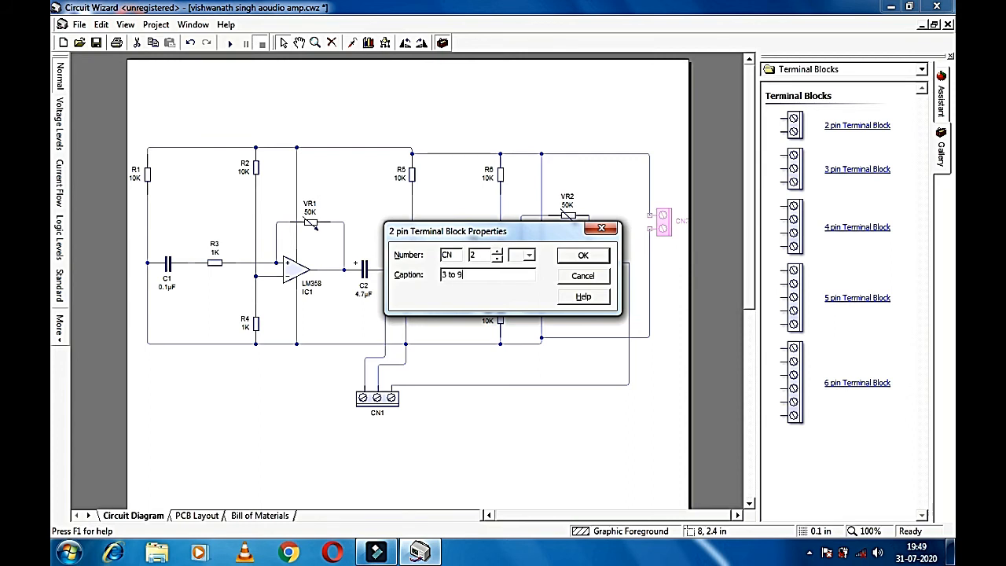
left_click(583, 256)
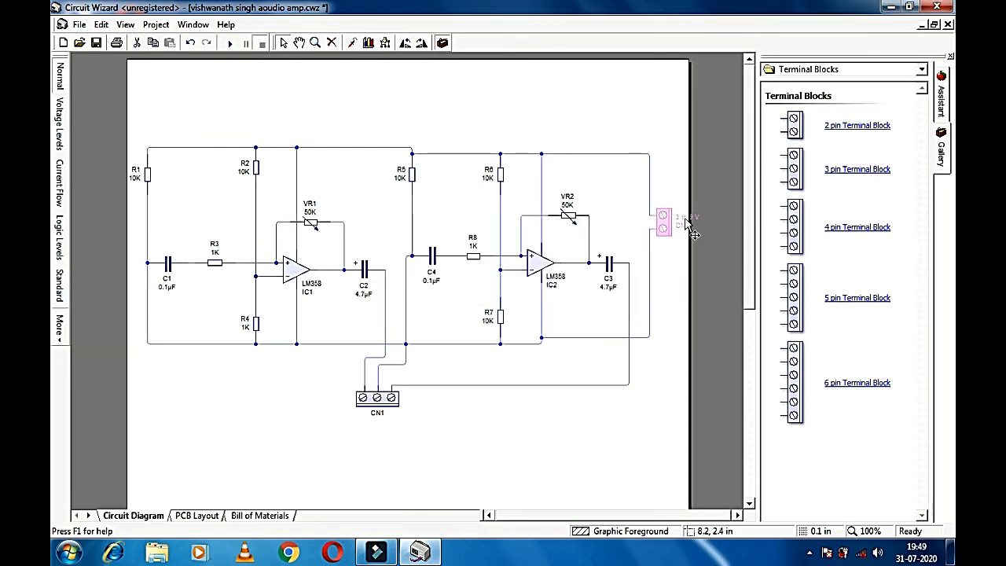
left_click(696, 239)
left_click_drag(697, 238, 670, 249)
Step: Caption CN1 'microphone input' and drop another 3-pin terminal block at lower left
left_click(378, 414)
double_click(378, 414)
left_click(469, 275)
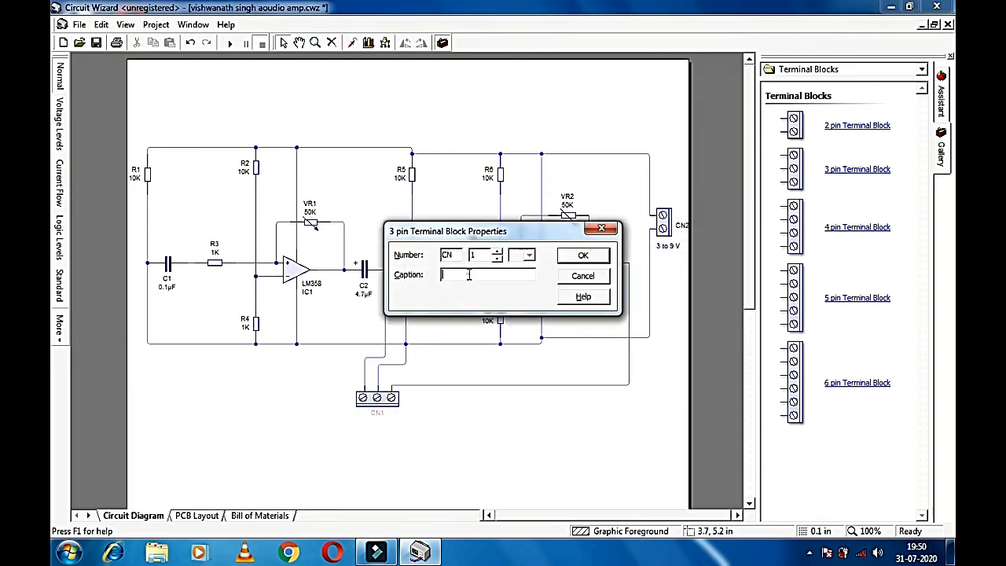
type("microphine input")
left_click(584, 256)
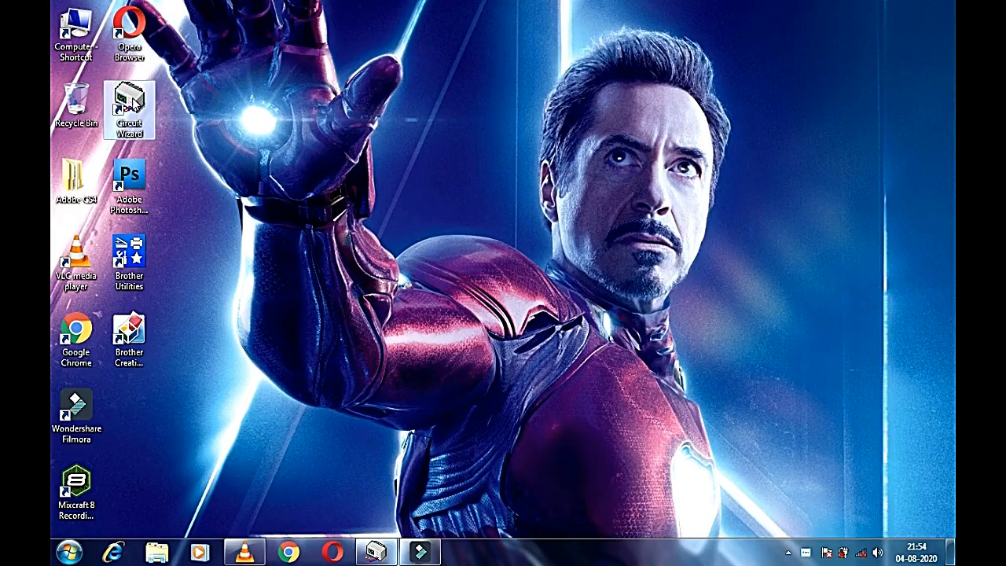
double_click(130, 106)
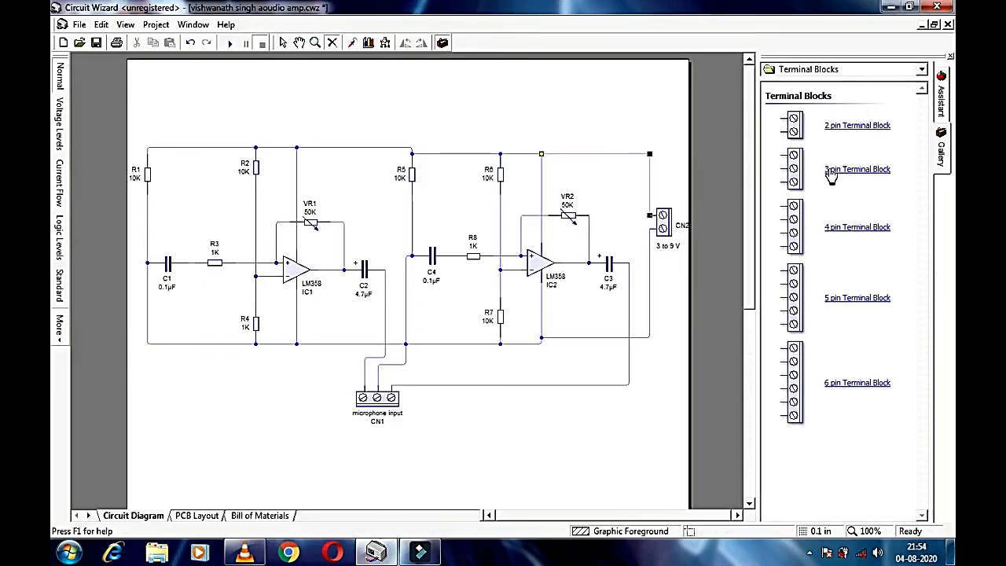
left_click_drag(831, 174, 250, 407)
Step: Replace the dropped block with a new horizontal 3-pin terminal block CN3 at lower left
left_click(251, 399)
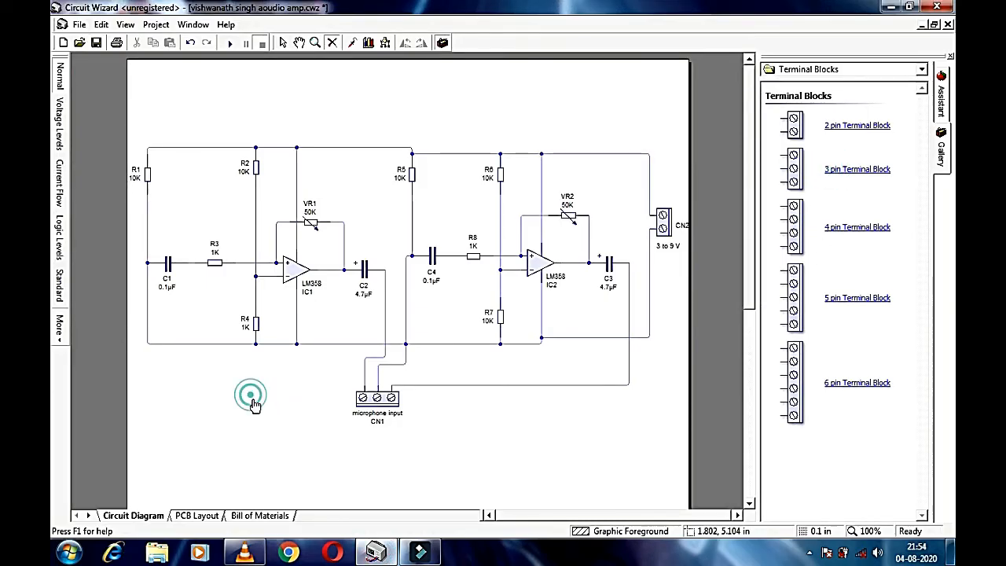
left_click(282, 44)
left_click_drag(869, 179, 257, 405)
left_click(421, 42)
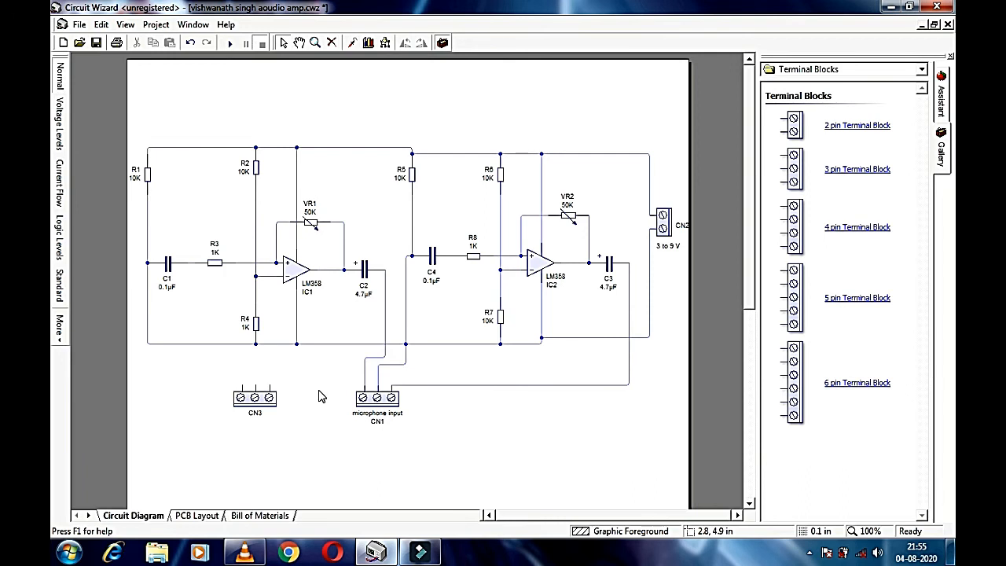
Step: Change CN1's caption to 'microphone output'
double_click(395, 417)
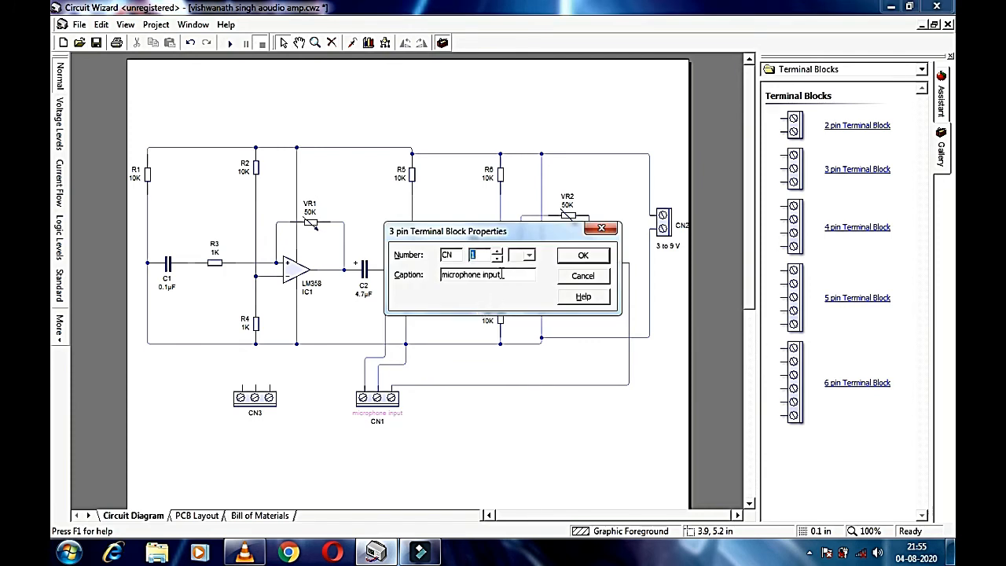
left_click(488, 277)
type("out")
left_click(580, 257)
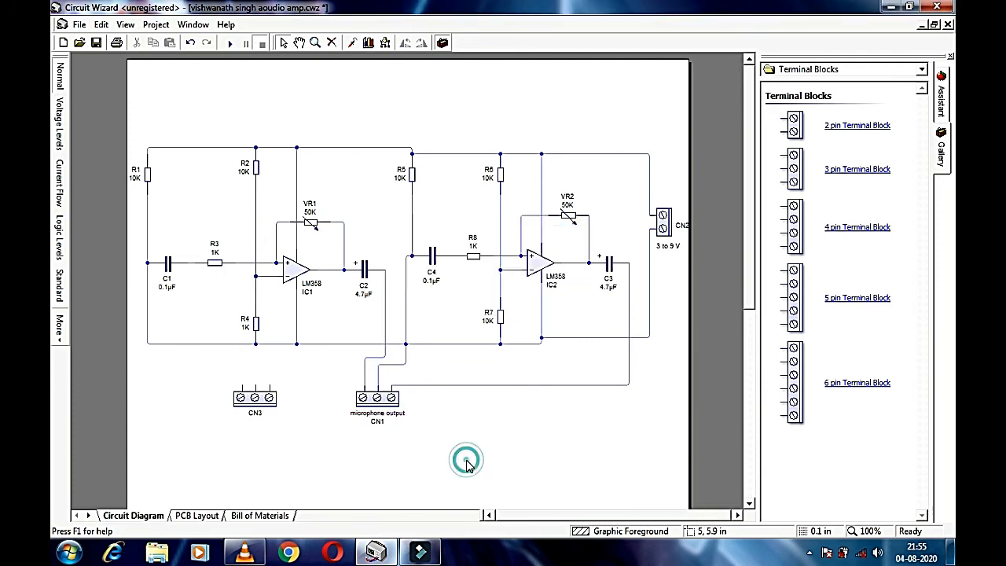
Step: Caption CN3 'microphone input'
left_click(259, 402)
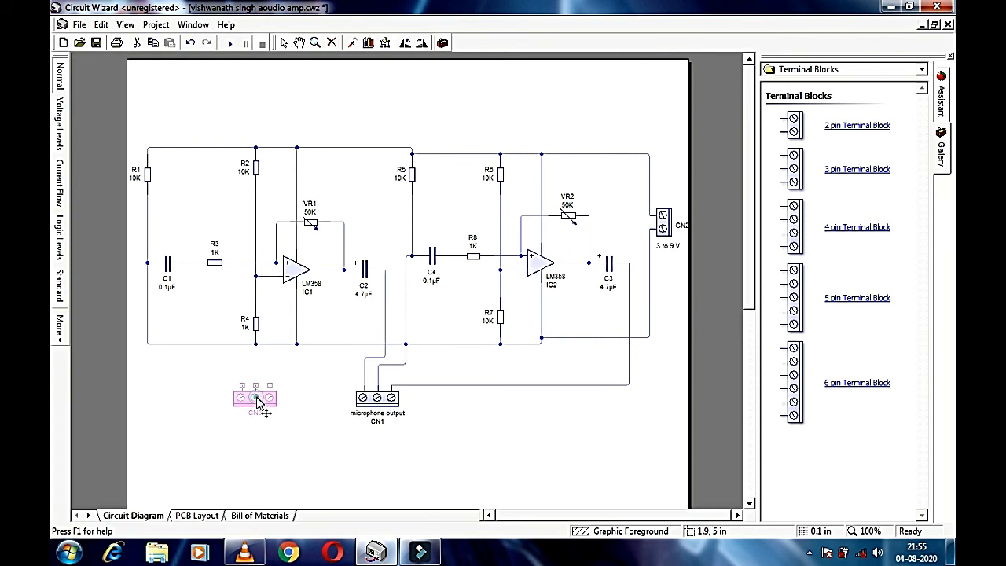
double_click(258, 402)
left_click(457, 276)
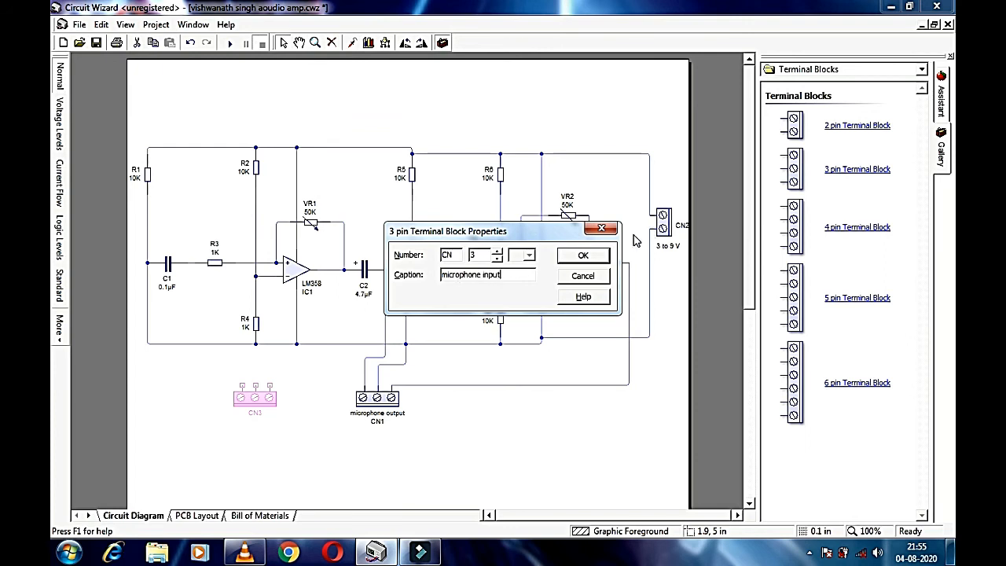
left_click(573, 256)
left_click(237, 451)
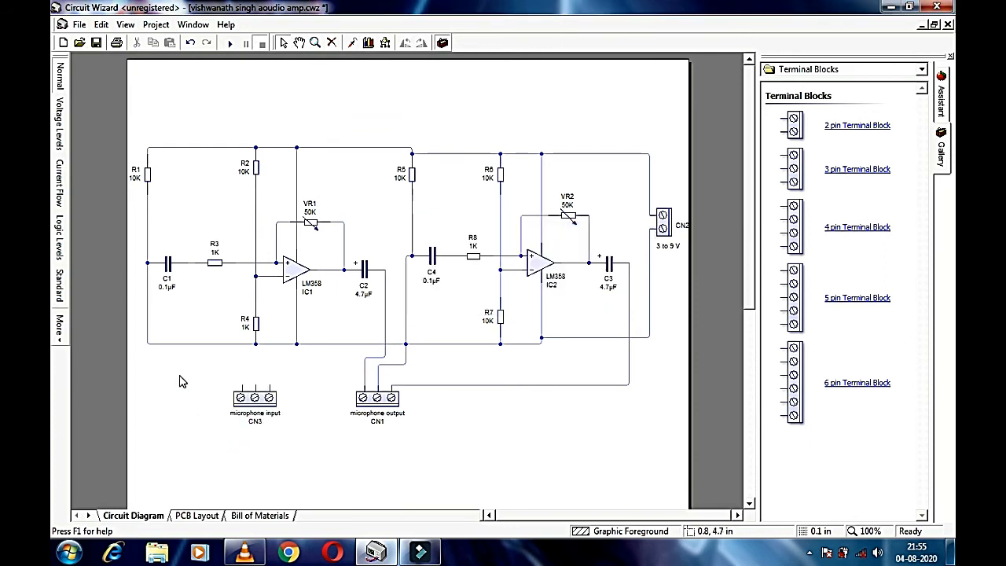
left_click(147, 318)
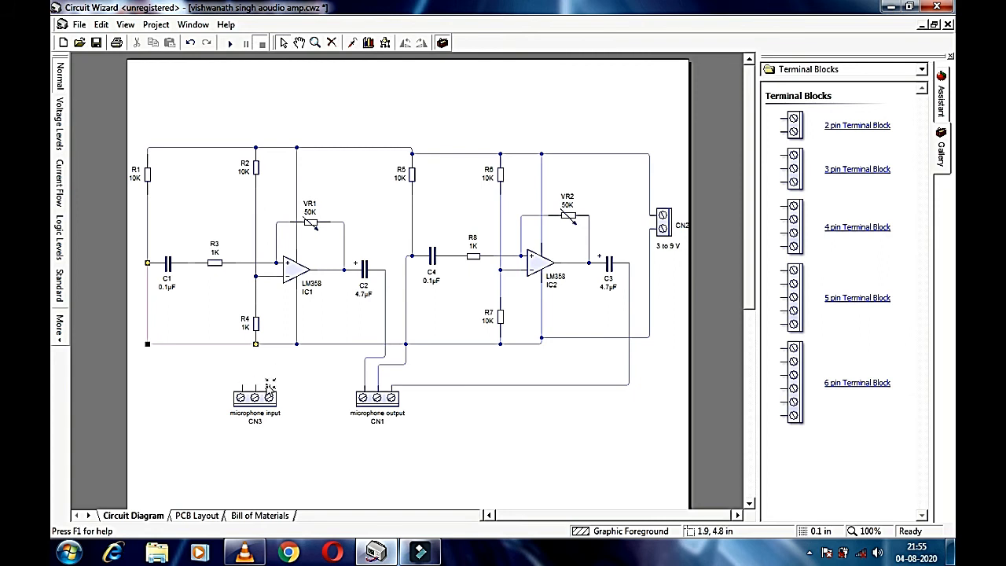
Step: Wire CN3's right pin toward IC1, its left pin to the left supply line and its middle pin to the bottom rail
left_click(406, 317)
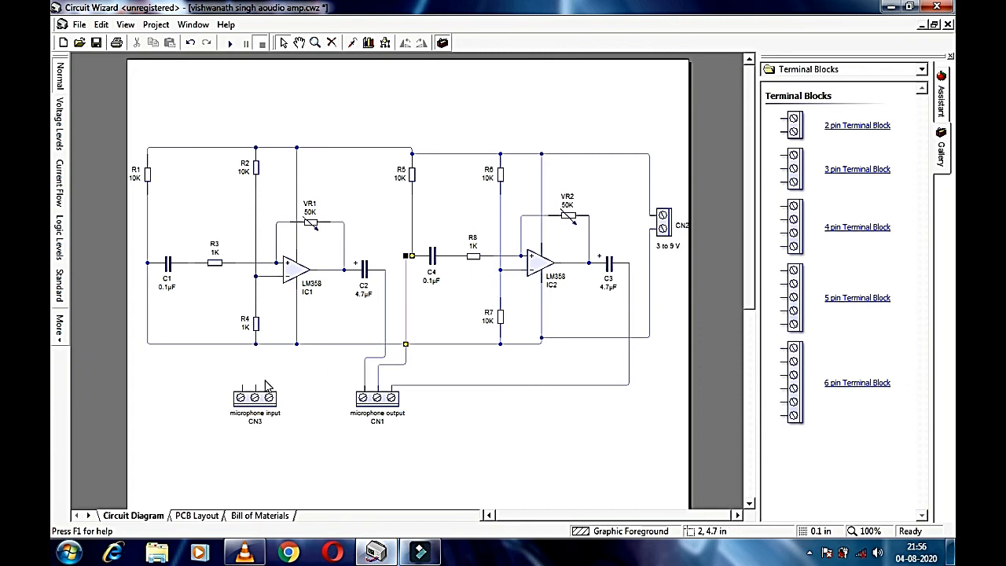
mouse_move(270, 393)
left_mouse_down()
mouse_move(343, 367)
mouse_move(343, 323)
mouse_move(406, 317)
left_mouse_up()
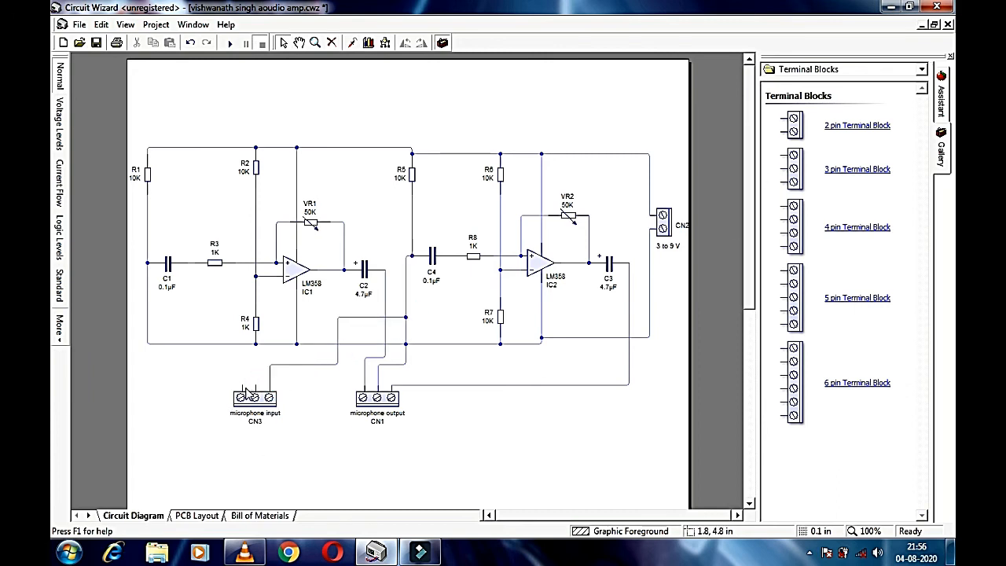
left_click_drag(247, 392, 147, 309)
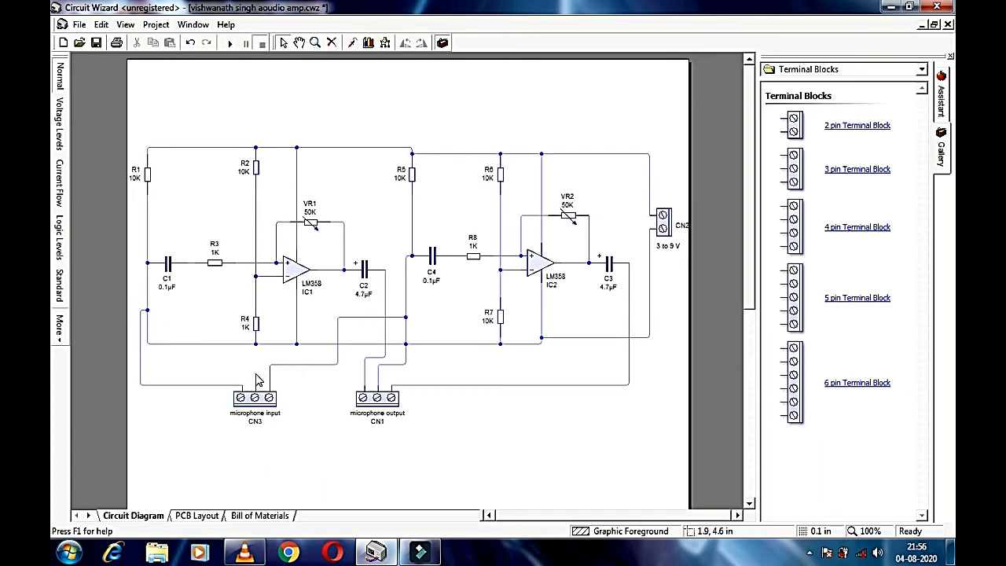
left_click_drag(254, 391, 269, 344)
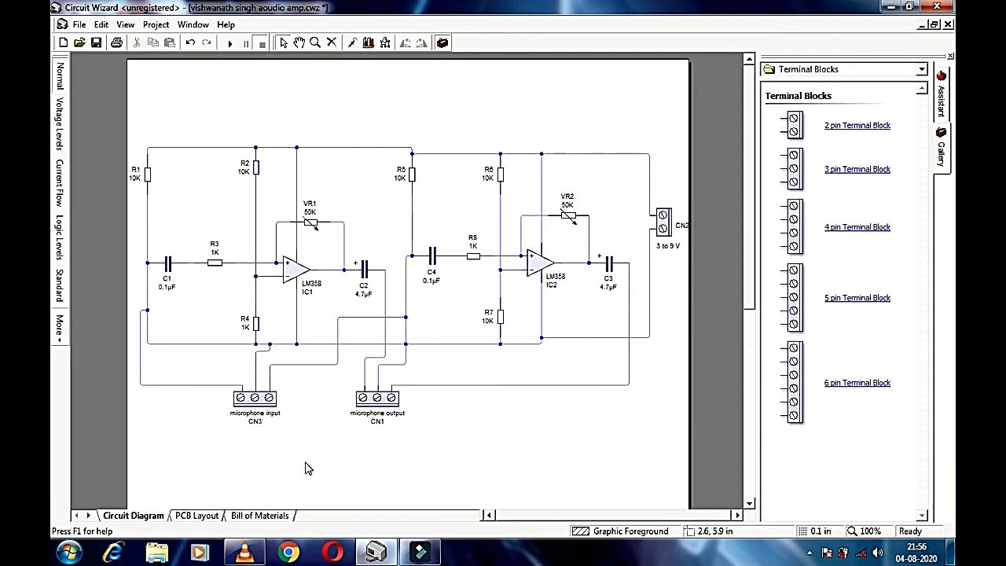
Step: Start Convert to PCB Layout and choose a Single-Sided Thin Tracks board
left_click(148, 28)
mouse_move(191, 168)
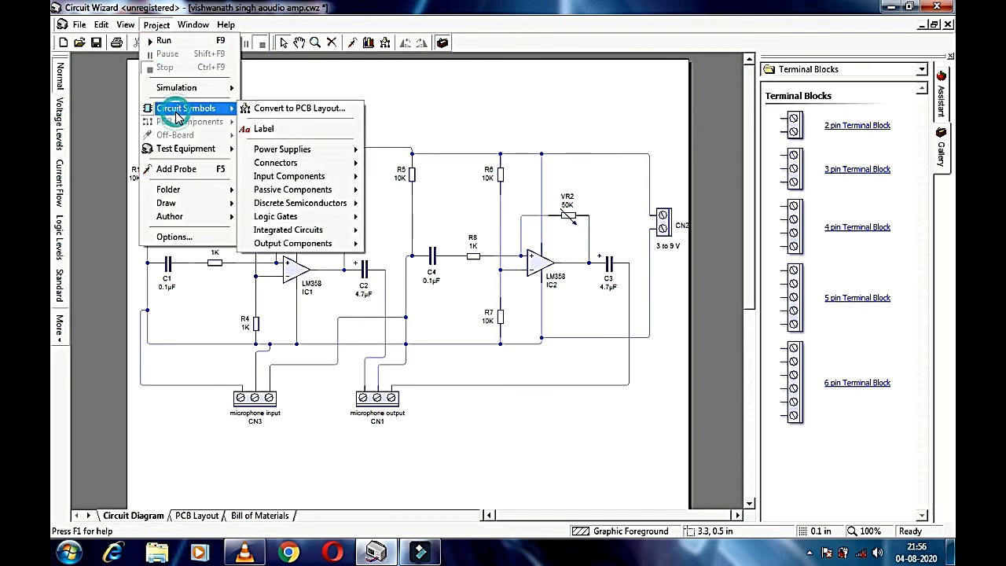
left_click(303, 168)
left_click(508, 368)
left_click(515, 236)
left_click(507, 368)
Step: Set a custom 2.5 × 3.4 in board size, generate the layout and replace the existing PCB
left_click(462, 238)
left_click(529, 258)
key("BackSpace")
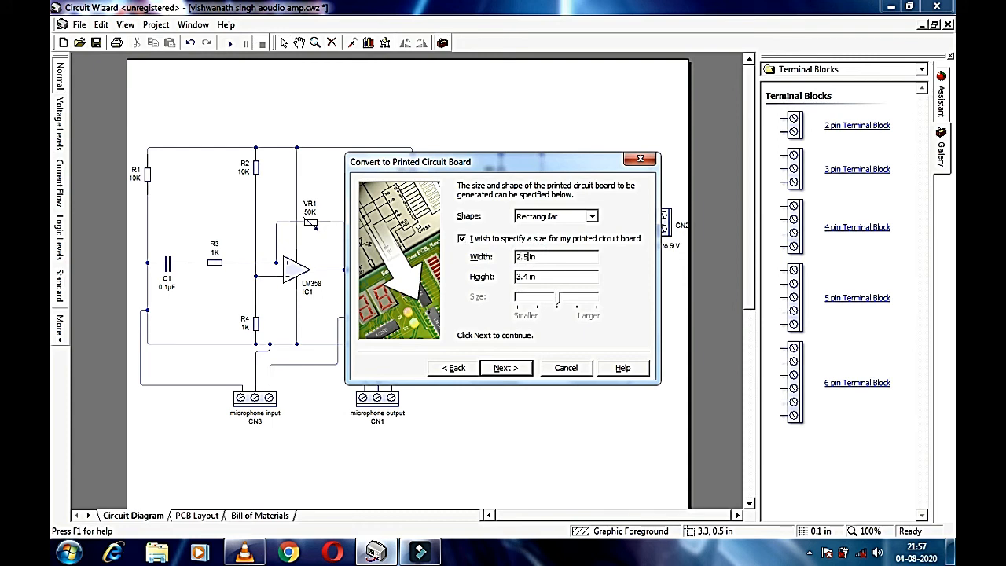
key("BackSpace")
left_click(506, 368)
left_click(508, 367)
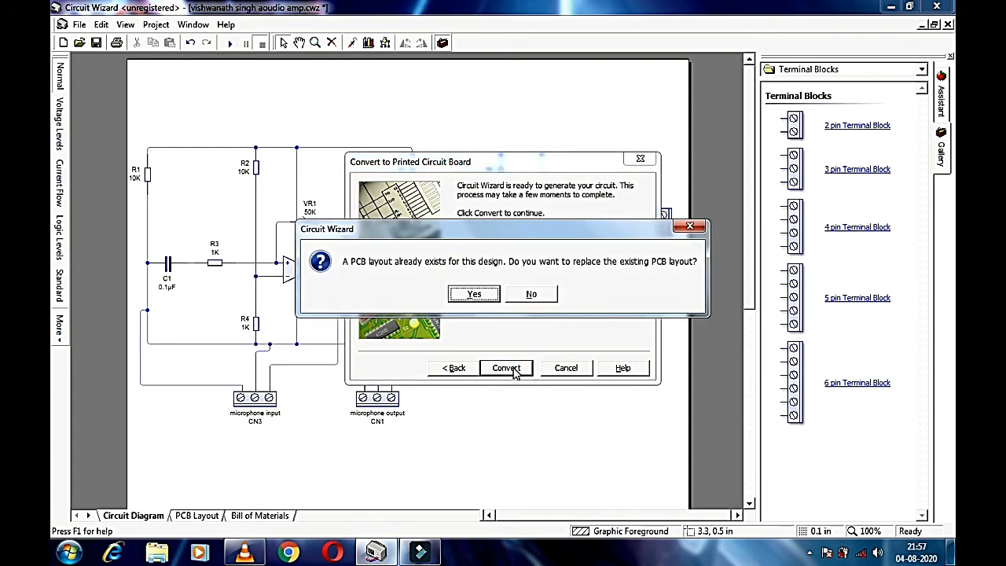
left_click(477, 293)
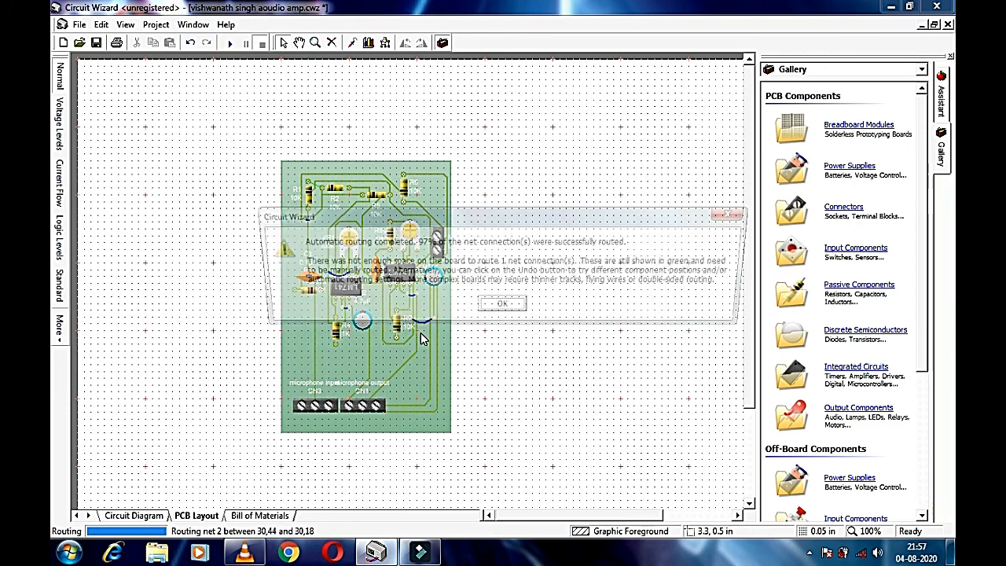
Step: Dismiss the auto-routing report and show the board in plain track view
left_click(501, 311)
scroll(324, 203, "up", 5)
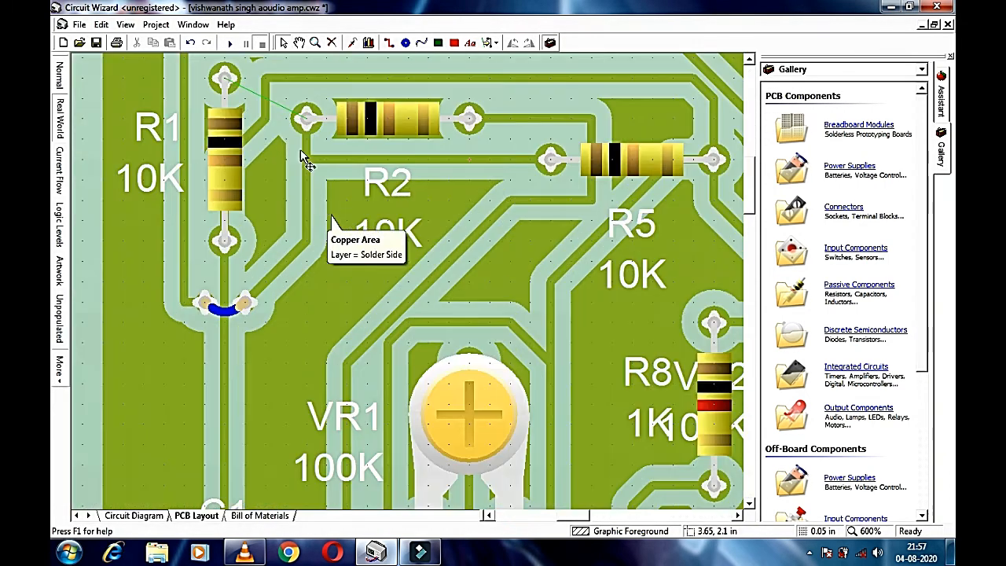
scroll(305, 155, "down", 5)
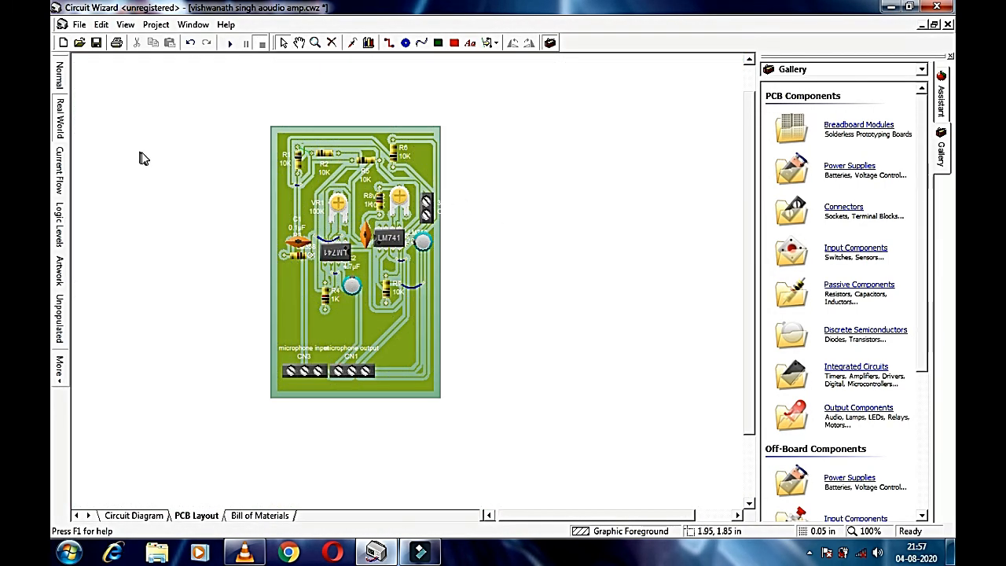
scroll(194, 157, "up", 3)
scroll(193, 157, "down", 2)
left_click(63, 77)
Step: Delete resistor R2 from the board, undo once, then delete it again
left_click(429, 154)
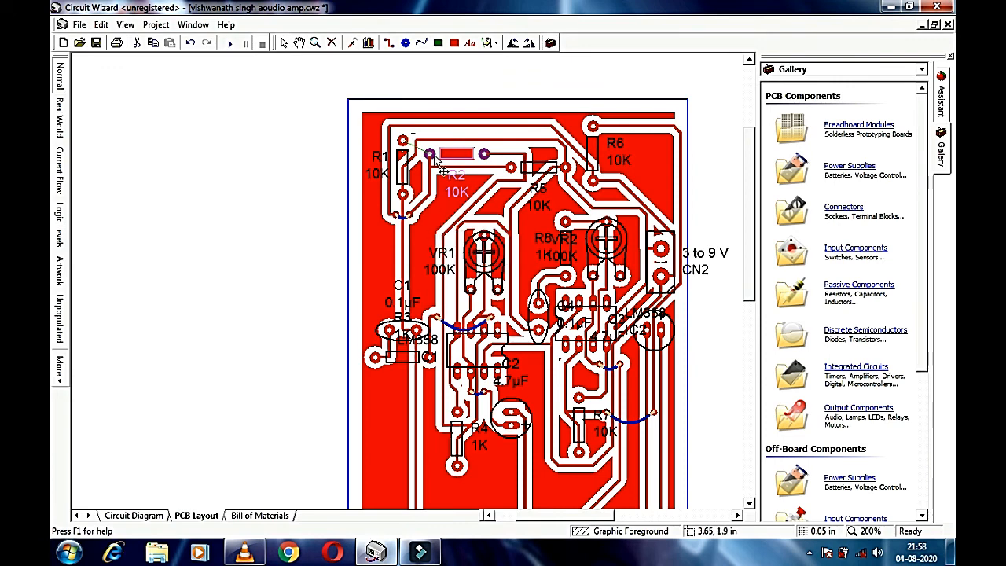
key("Delete")
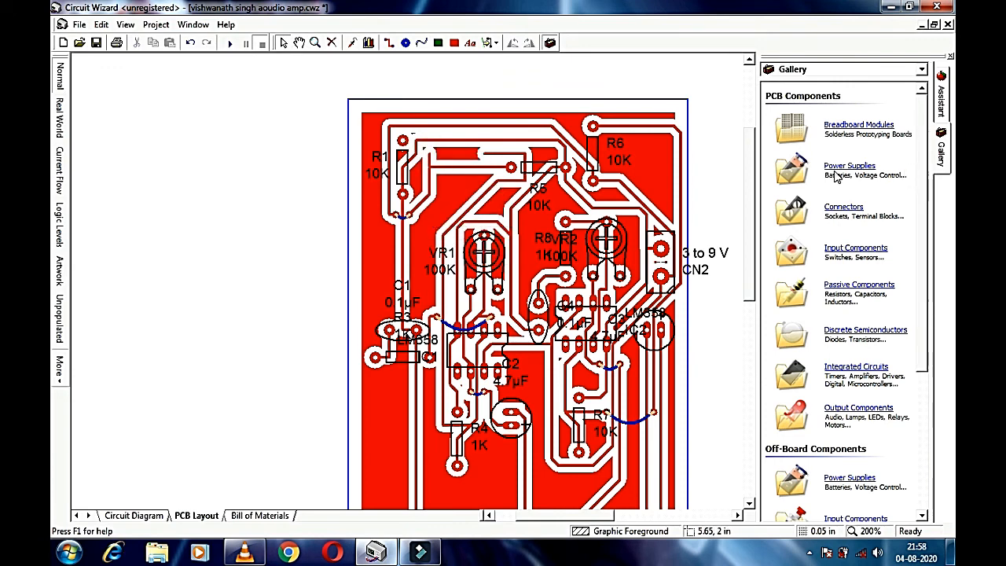
key("ctrl+z")
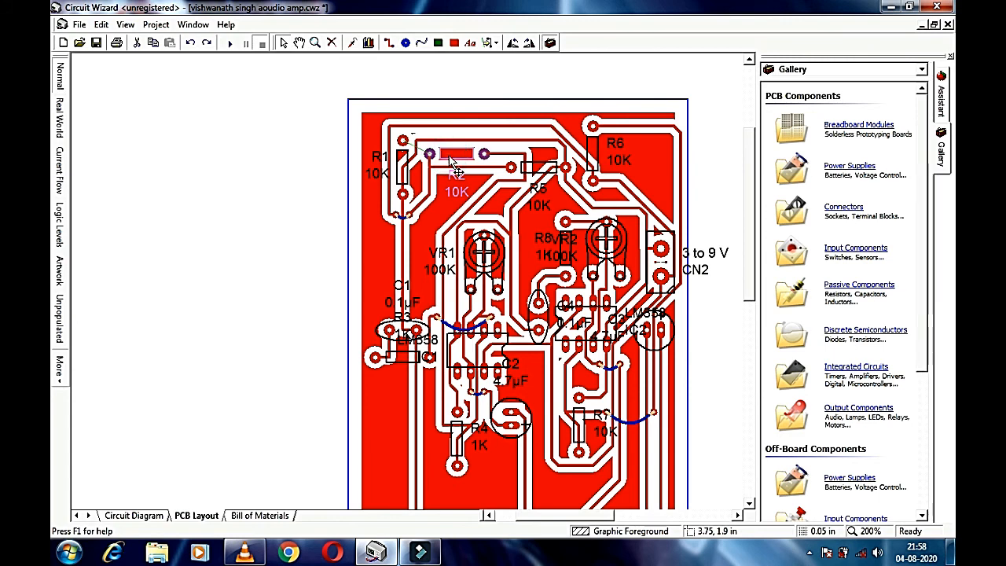
key("Delete")
left_click(402, 165)
left_click(446, 150)
left_click(296, 167)
Step: Place resistor R2 horizontally at the top of the board beside R1
left_click_drag(465, 162, 440, 290)
left_click(511, 44)
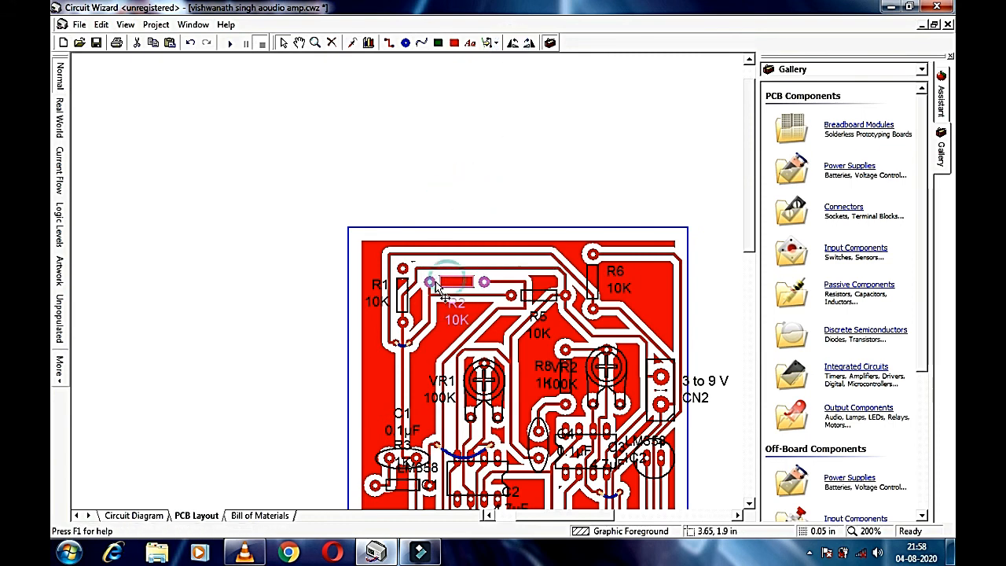
left_click(420, 43)
key("Escape")
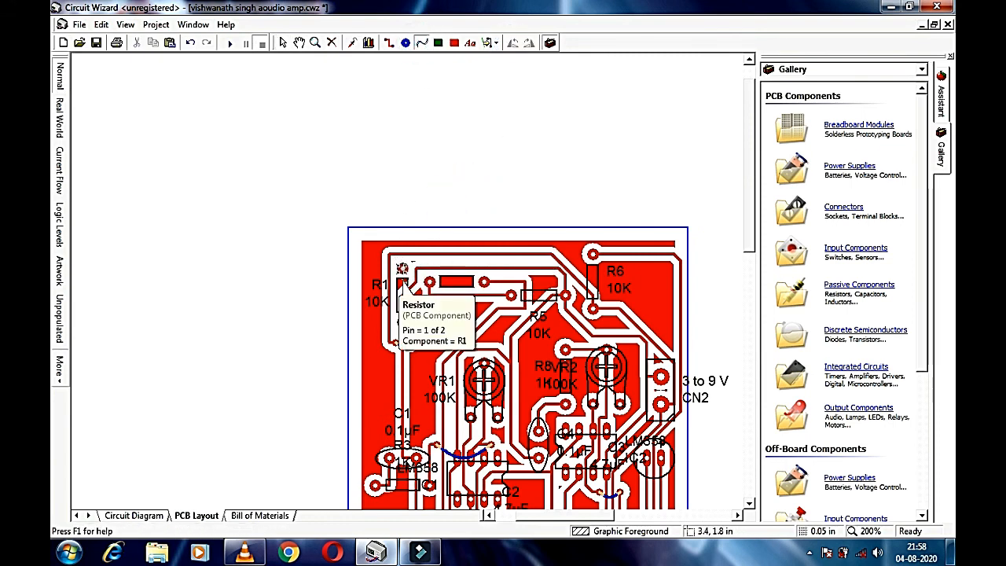
Step: Show the routed board as a realistic green PCB in Real World view
scroll(409, 279, "down", 2)
scroll(440, 181, "up", 2)
scroll(228, 247, "down", 3)
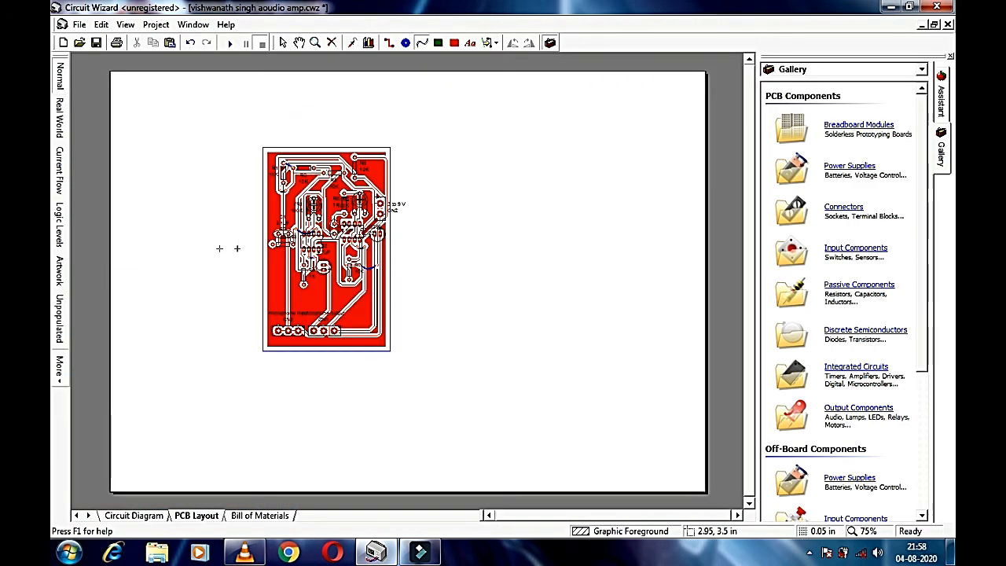
scroll(255, 96, "up", 3)
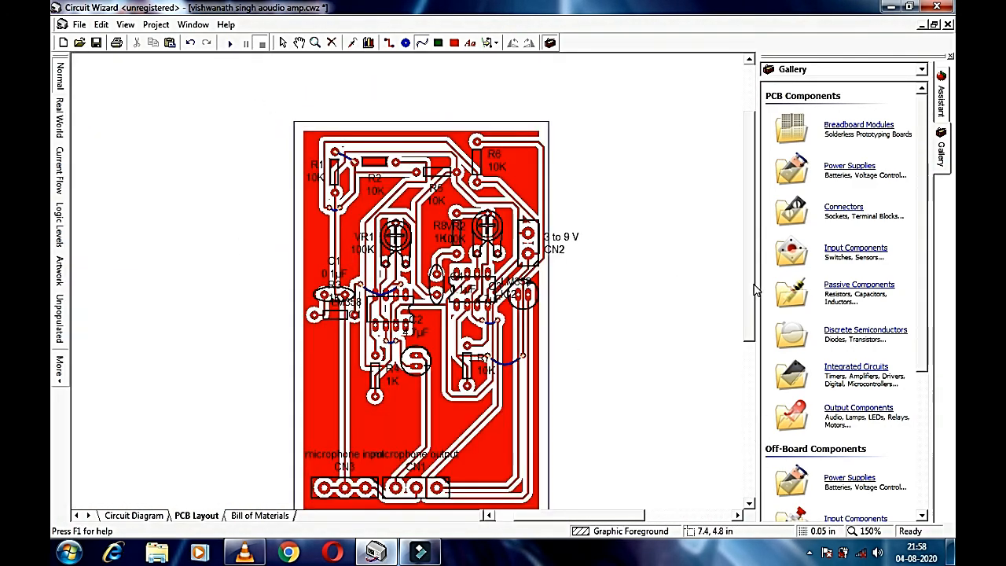
scroll(753, 289, "down", 2)
left_click(60, 118)
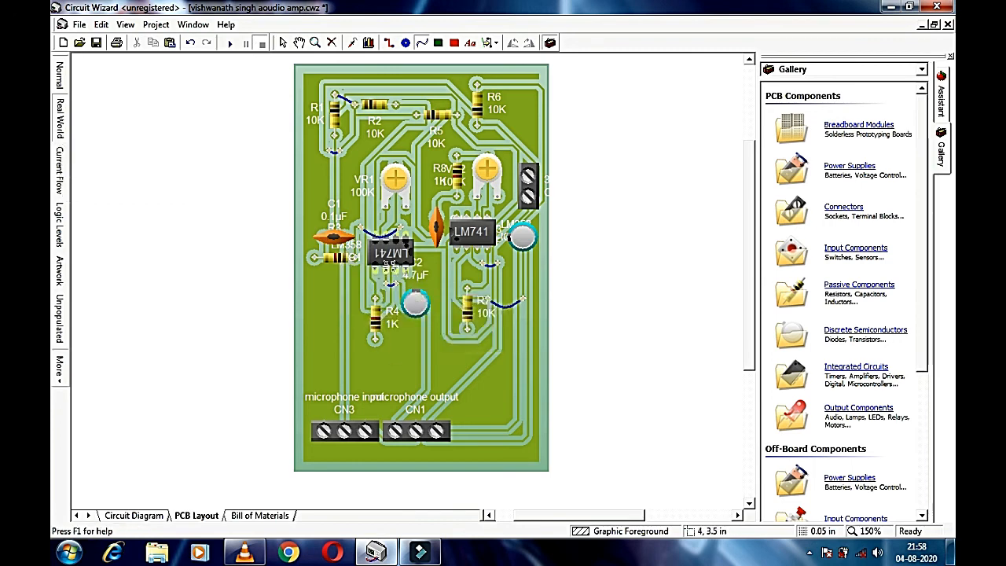
Step: Check the amplifier chip's properties and confirm its caption as LM358
left_click(388, 259)
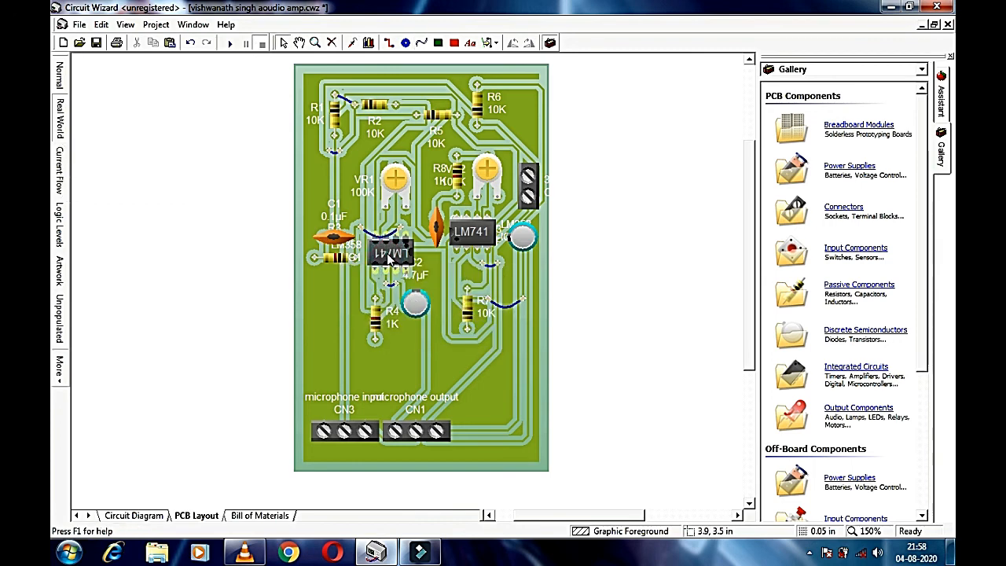
double_click(389, 260)
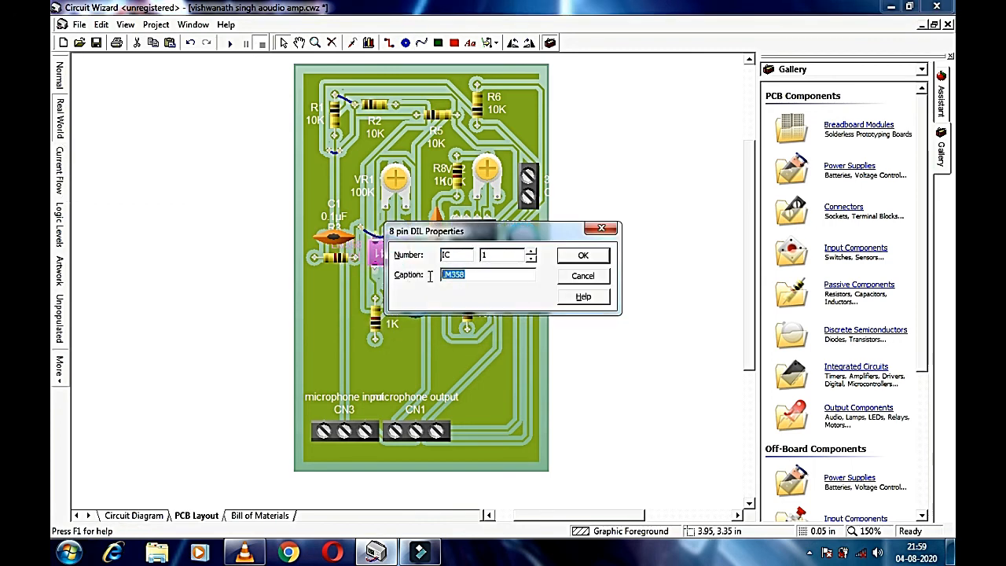
left_click(583, 256)
Step: Review the properties of the microphone input and output terminal blocks (CN1)
double_click(338, 431)
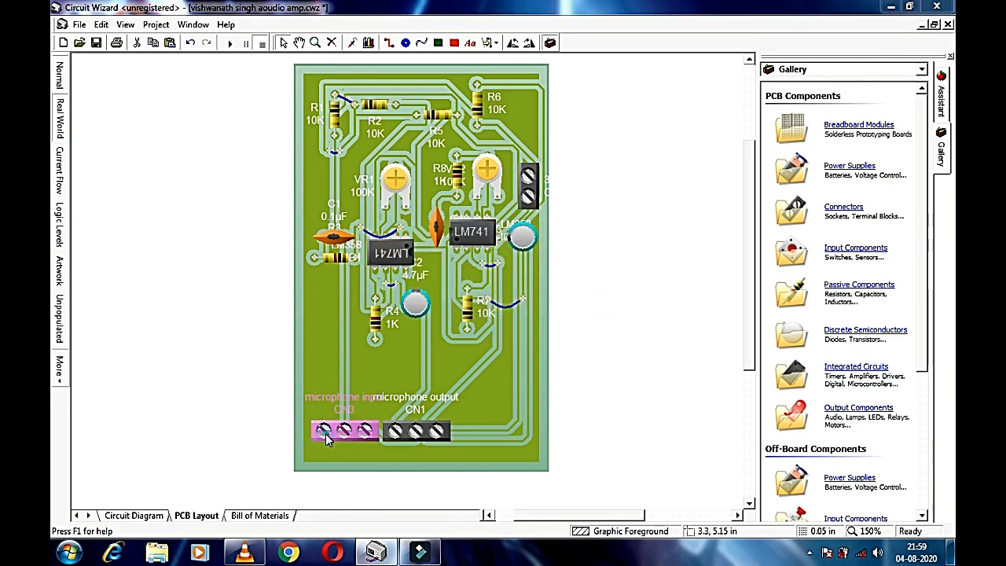
left_click(582, 256)
left_click(442, 439)
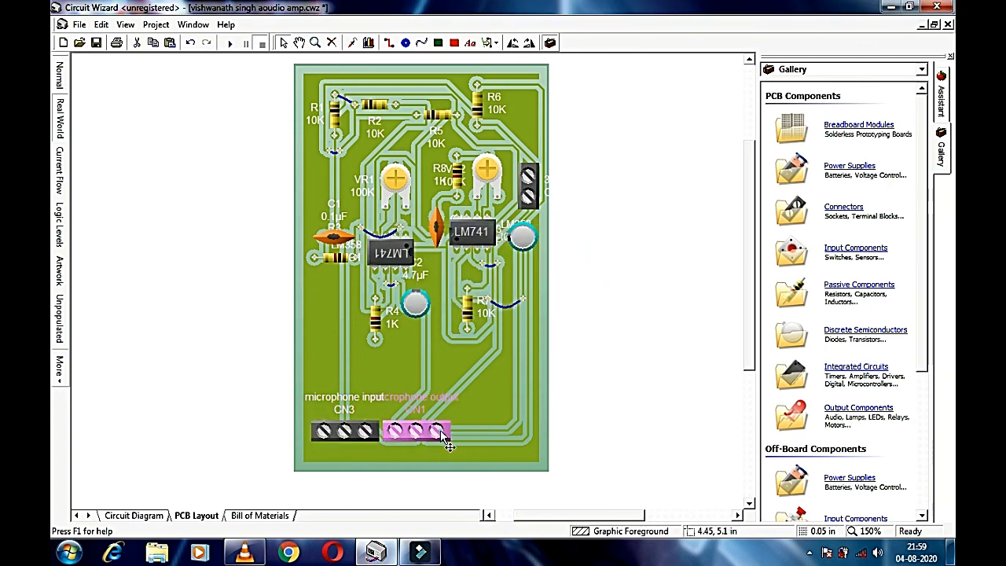
double_click(444, 443)
left_click(523, 275)
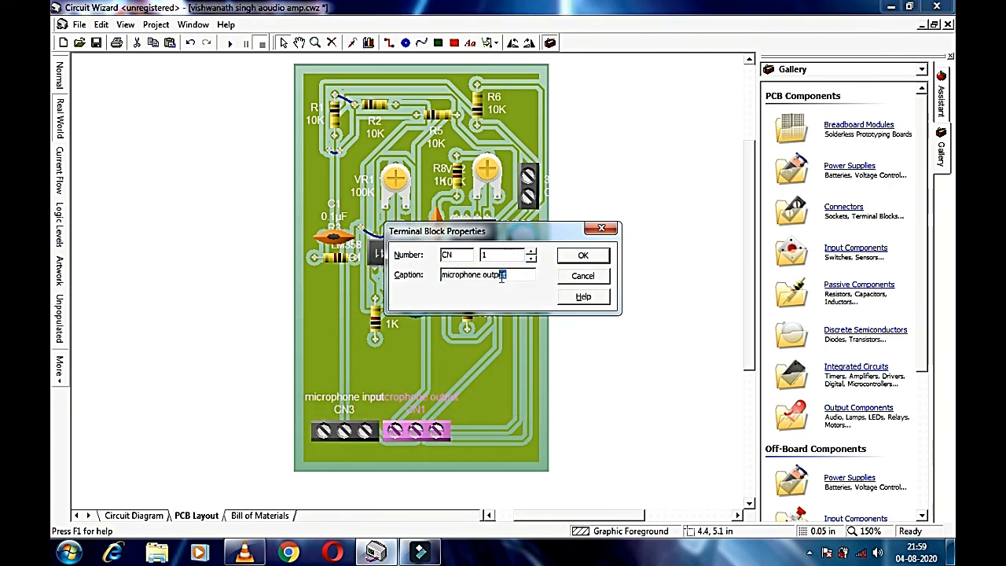
left_click(583, 256)
Step: Check the supply terminal block CN2's caption, '3 to 9 V'
left_click(559, 195)
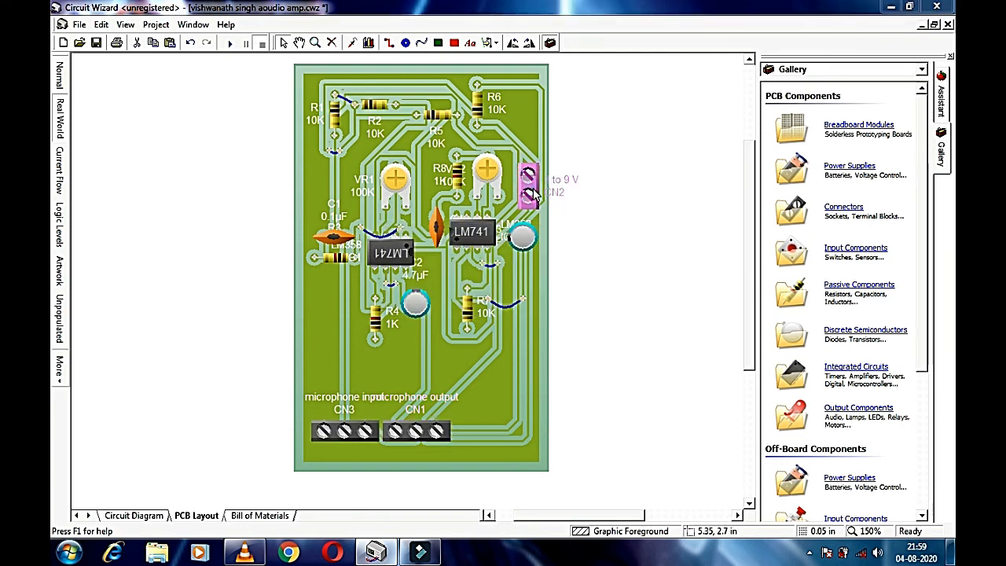
double_click(560, 195)
left_click_drag(495, 273, 414, 275)
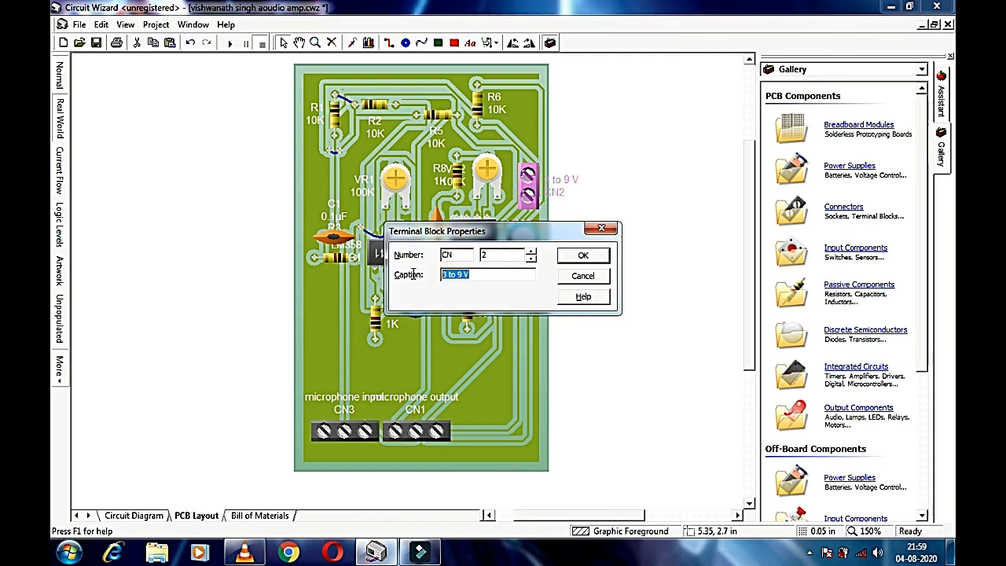
left_click(583, 257)
Step: Step through the Current Flow and Logic Levels views to the black-and-white Artwork view
left_click(58, 165)
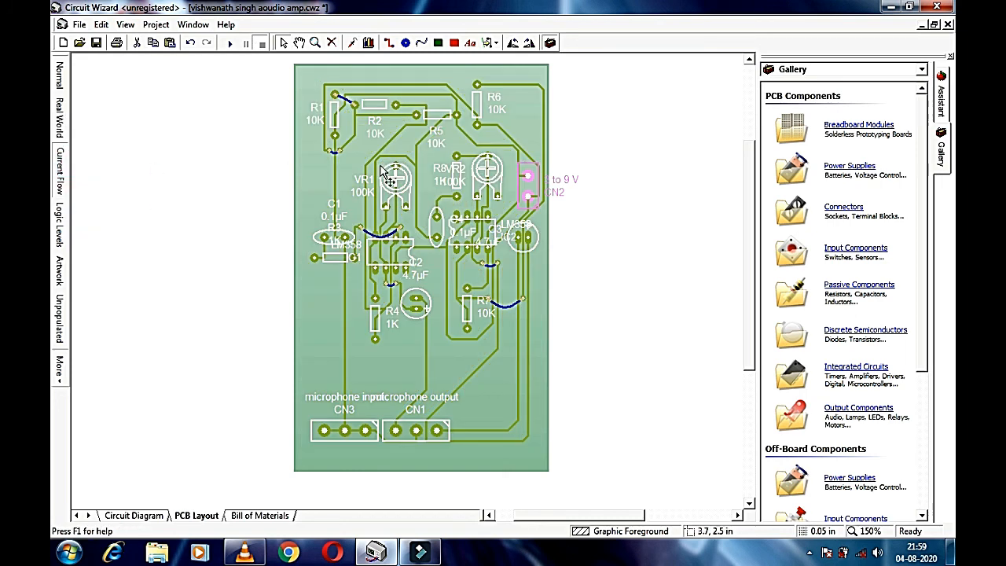
left_click(63, 223)
left_click(63, 267)
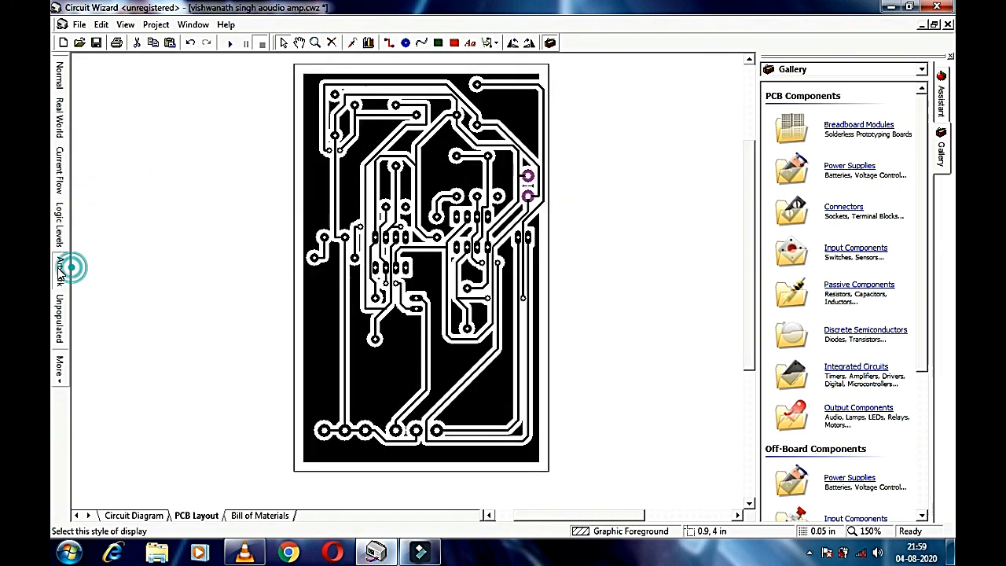
left_click(604, 289)
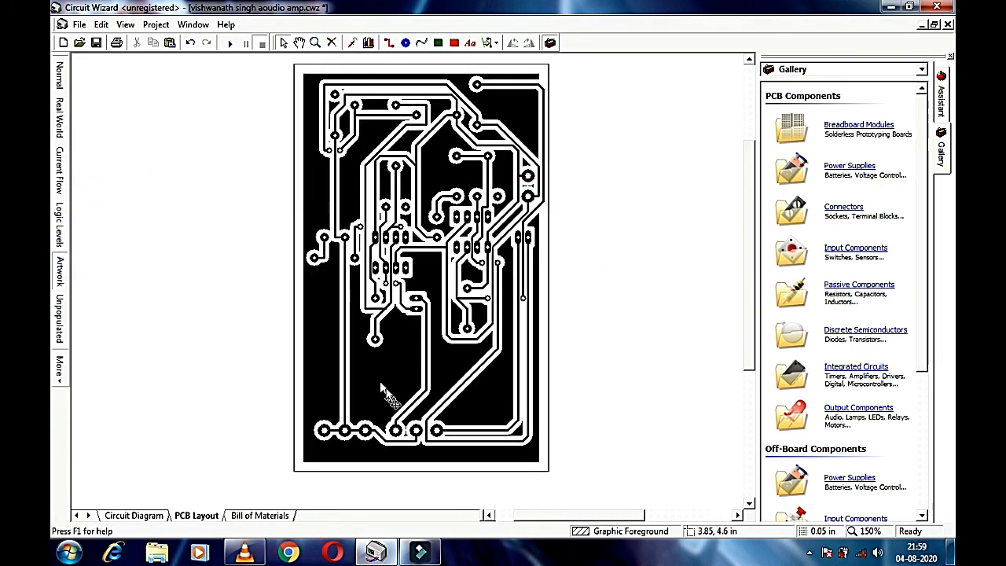